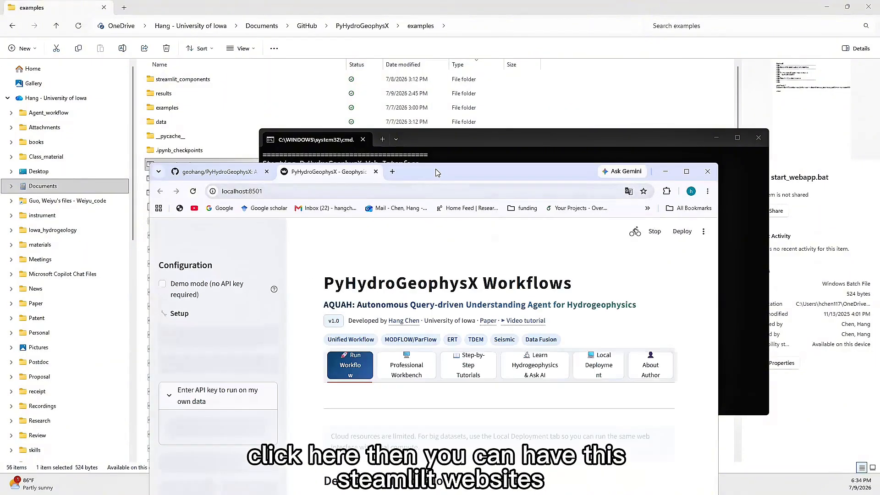
Minimize the console window, maximize the browser with the PyHydroGeophysX web interface, and look over the Run Workflow page.
drag(436, 169, 361, 74)
click(720, 139)
click(612, 76)
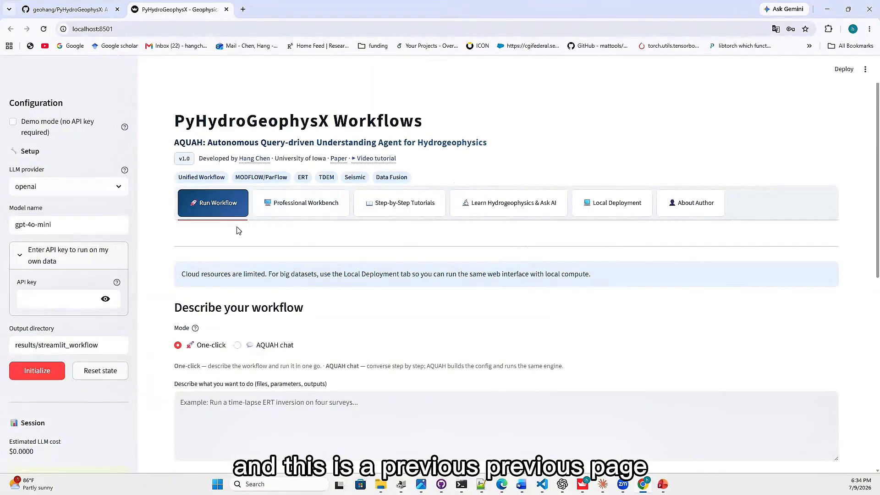
scroll(238, 229, down, 2)
scroll(225, 212, up, 1)
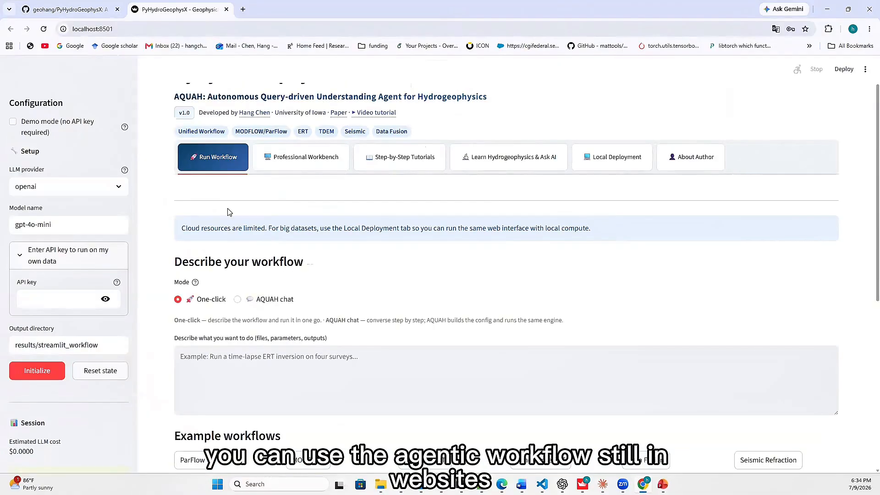
scroll(290, 168, up, 1)
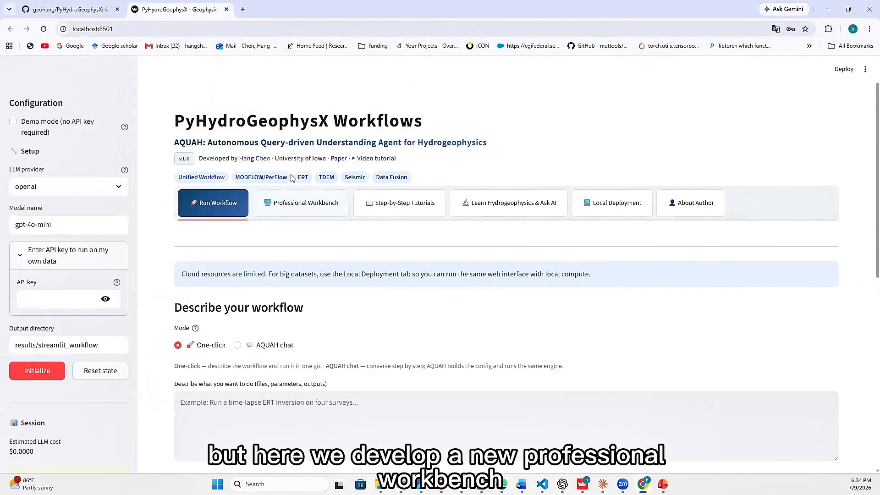
Launch the Professional Workbench in Qt with the current project and switch to its window.
click(291, 200)
scroll(303, 220, down, 2)
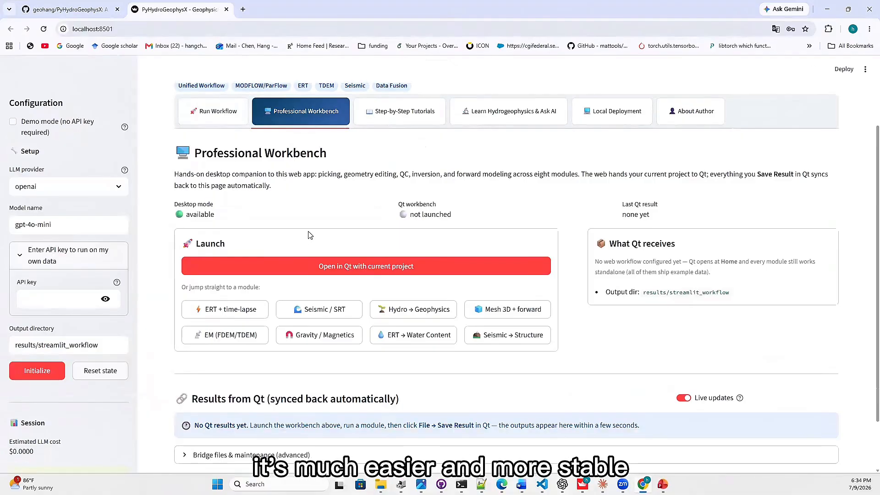
scroll(311, 234, down, 1)
click(392, 205)
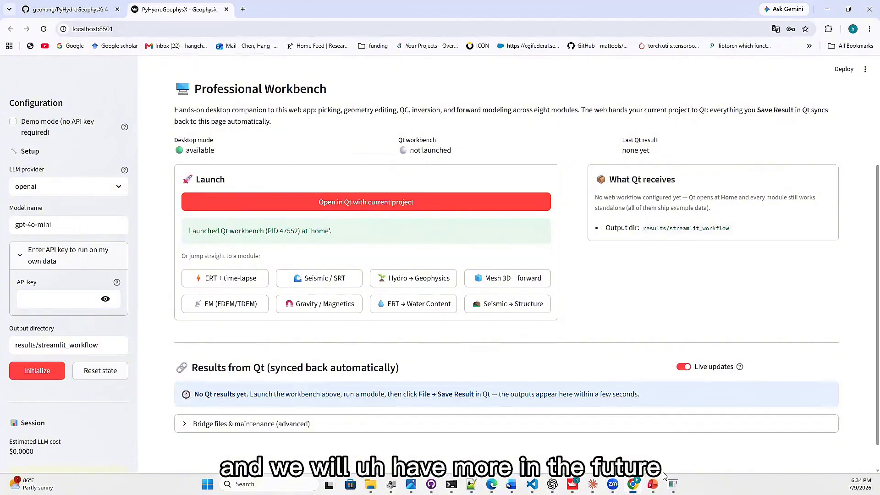
click(672, 483)
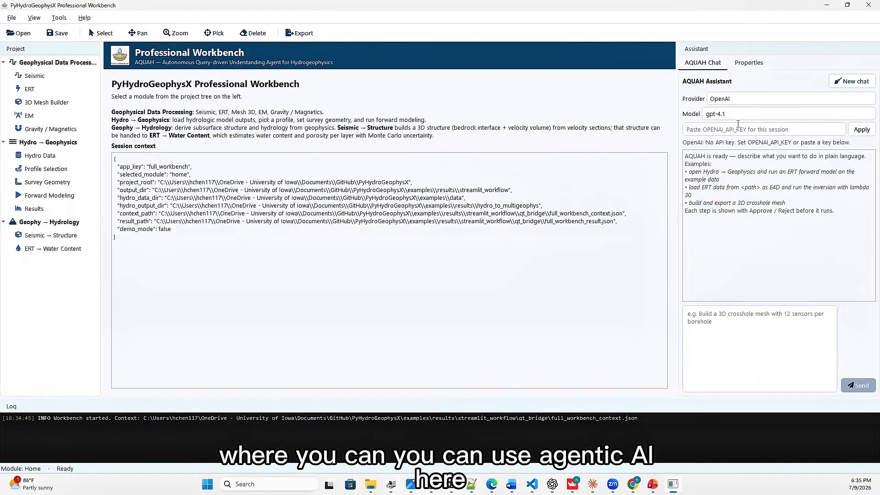
Keep OpenAI as the AQUAH Assistant's provider, paste the API key for the session, and apply the settings.
click(754, 100)
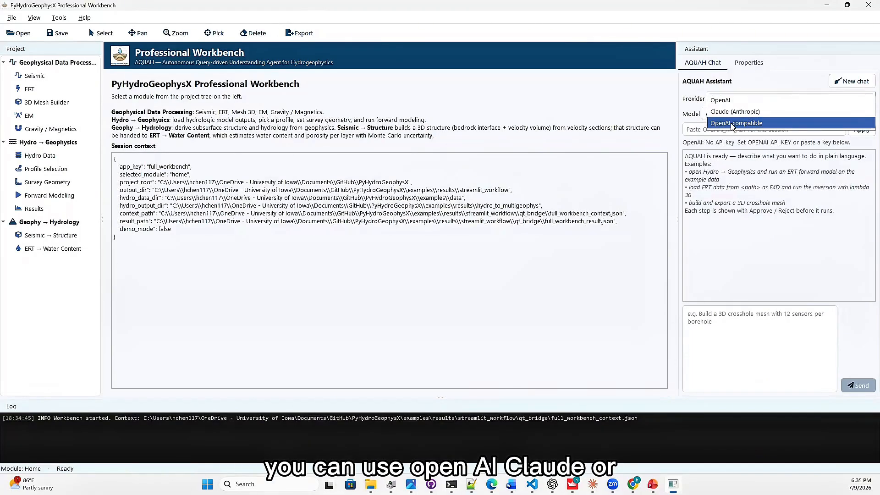
click(698, 130)
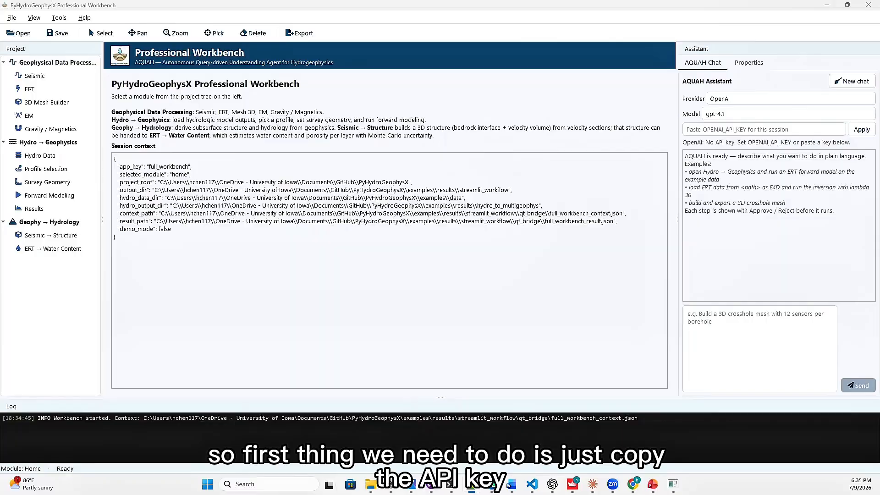
click(756, 128)
key(ctrl+v)
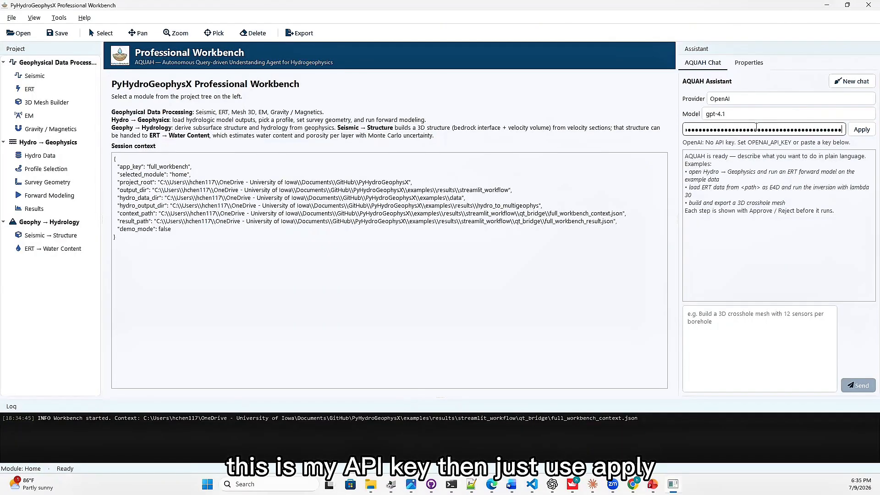
click(855, 133)
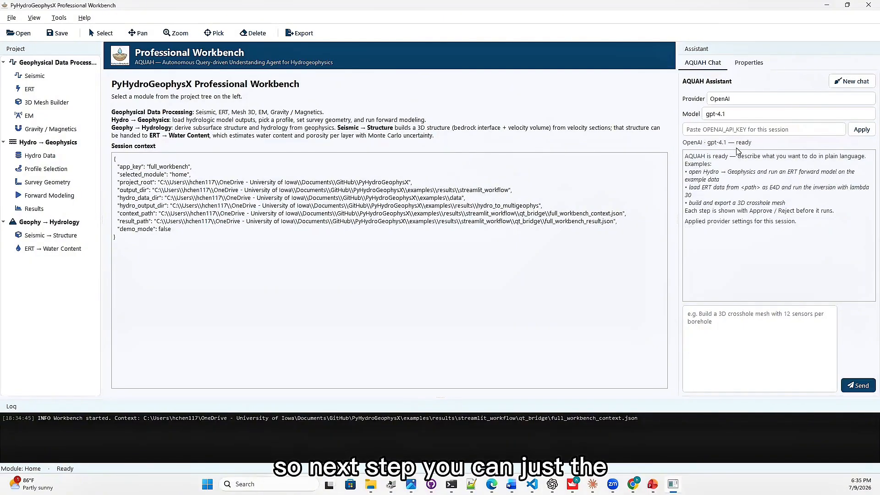
Ask the AQUAH Assistant to help process seismic refraction data, and approve its navigate to seismic and describe_current_module actions.
click(720, 326)
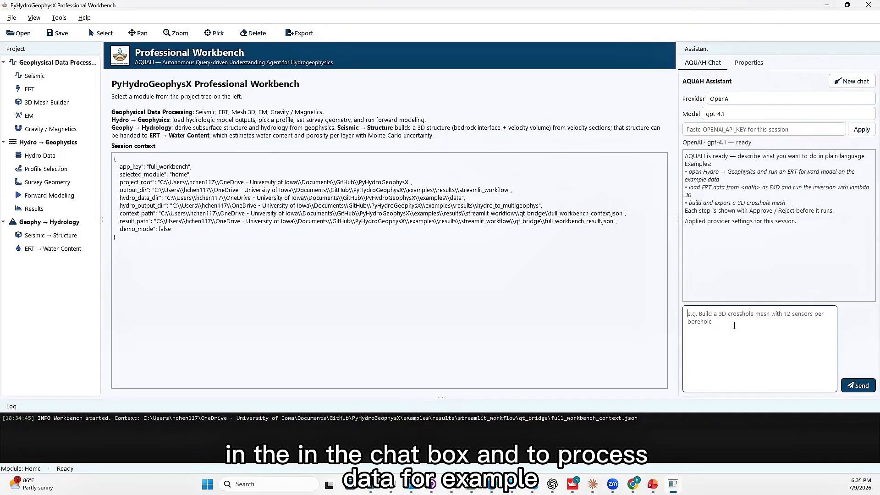
click(652, 484)
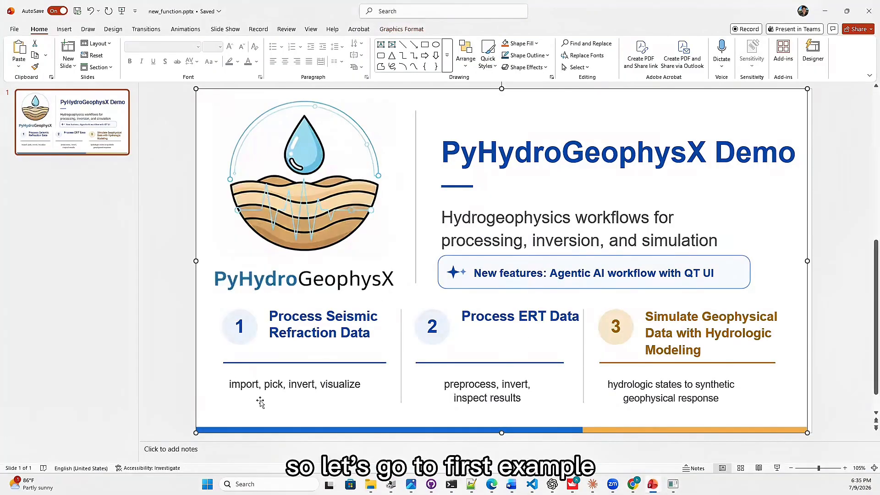
click(825, 12)
text(h)
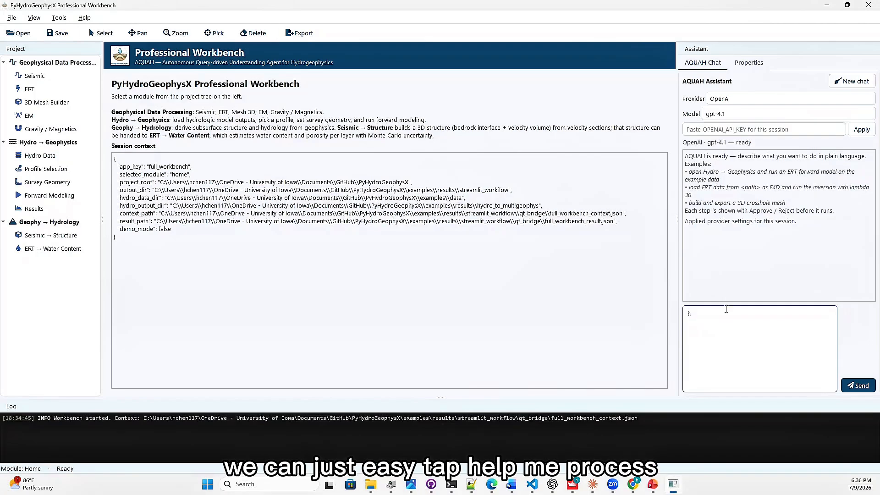
text(elp me process seismic refra)
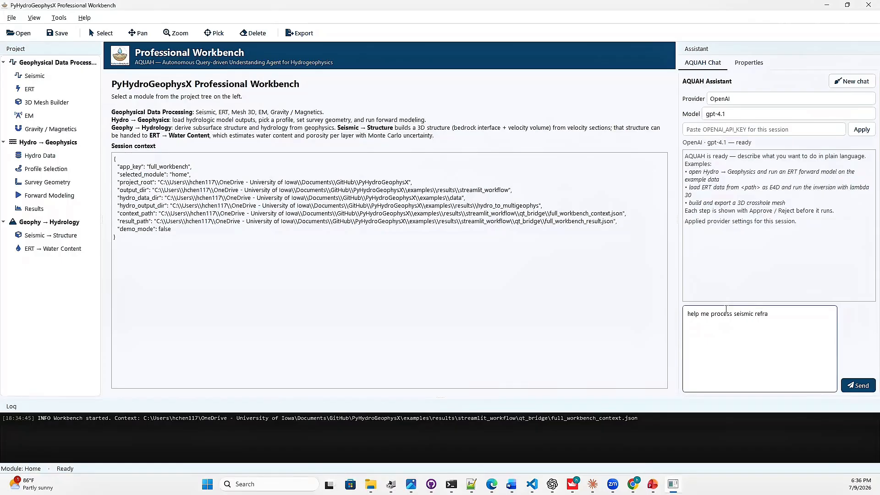
text(ction data)
key(Return)
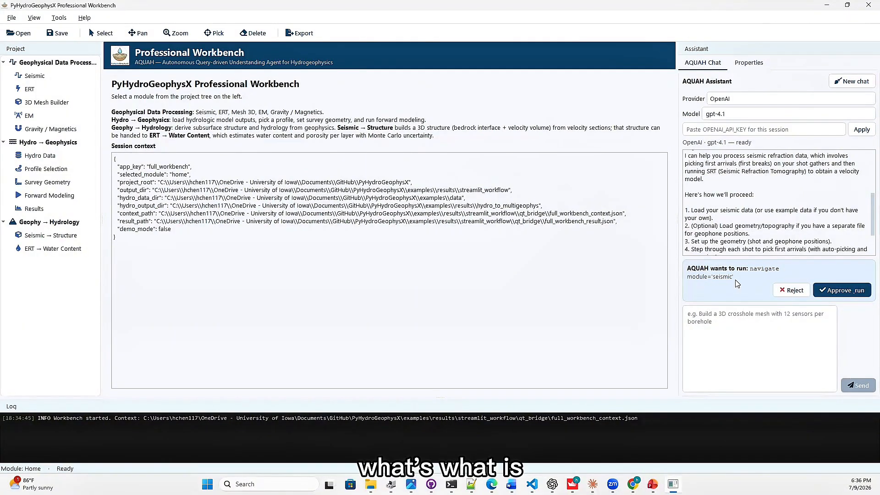
click(846, 290)
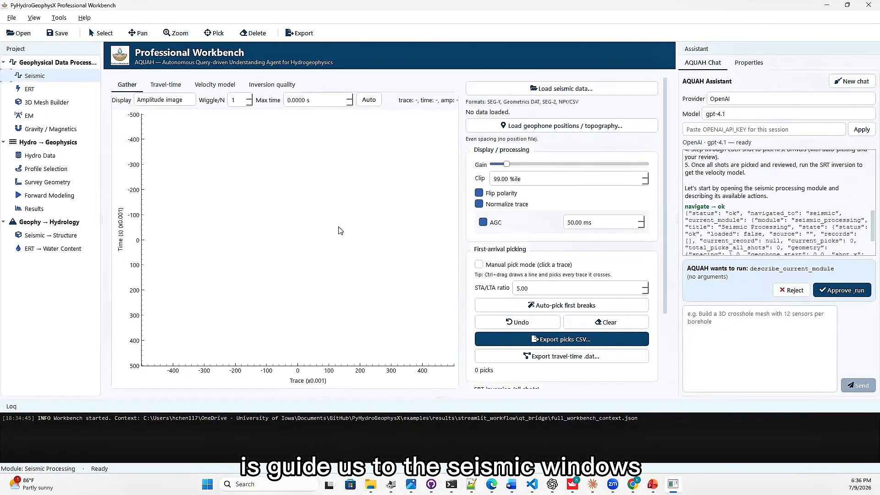
click(839, 290)
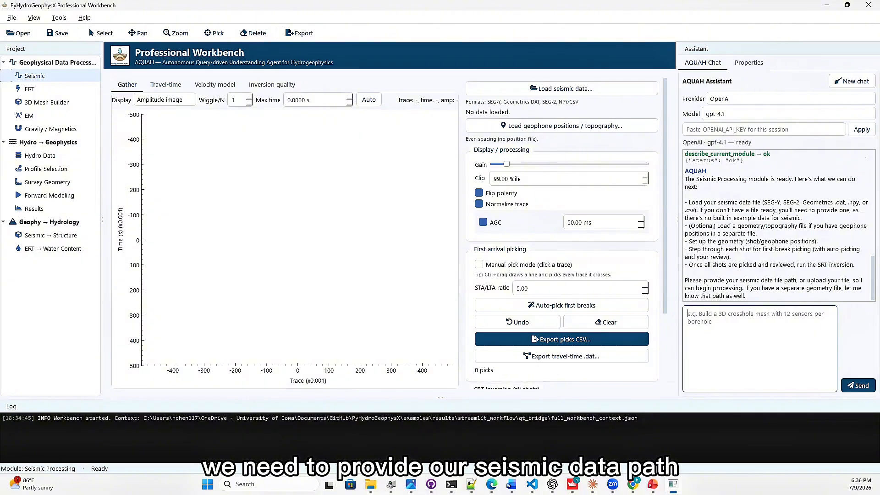
Give the assistant the path to AP_411.sgy in examples\data\Seismic, approve load_data, and display the gather as Image + wiggle.
key(alt+Tab)
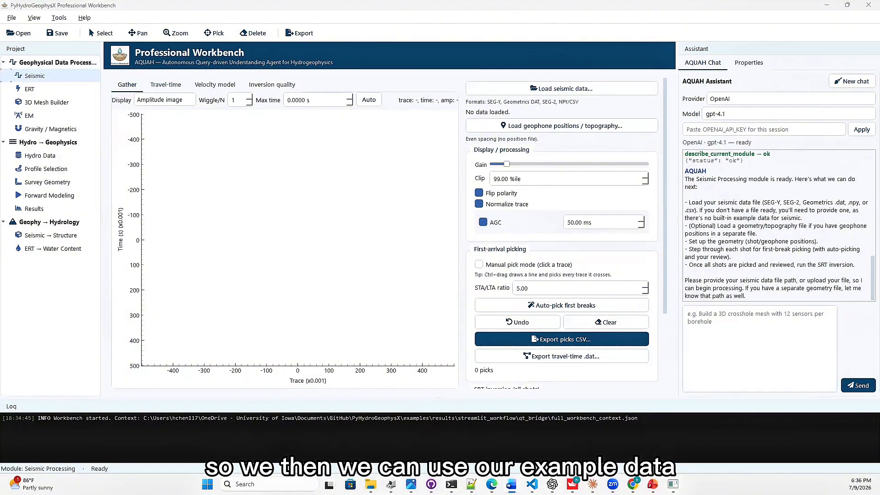
click(723, 330)
text(the data is)
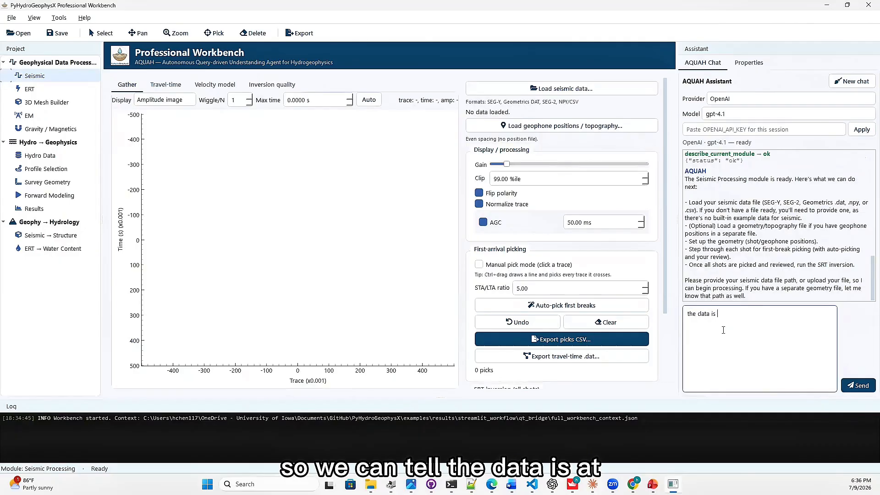
text( at)
text(C:\Users\hchen117\OneDrive - University of Iowa\Documents\GitHub\PyHydroGeophysX\examples\data\Seismic\AP_411.sgy)
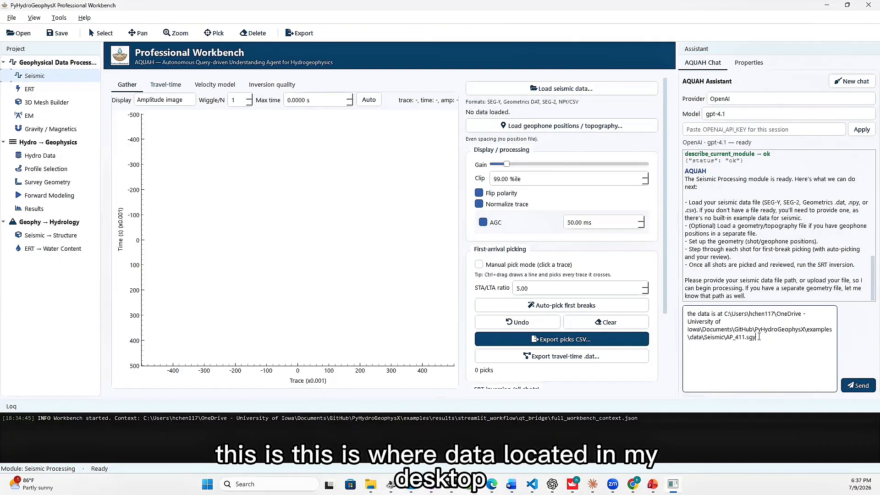
click(857, 385)
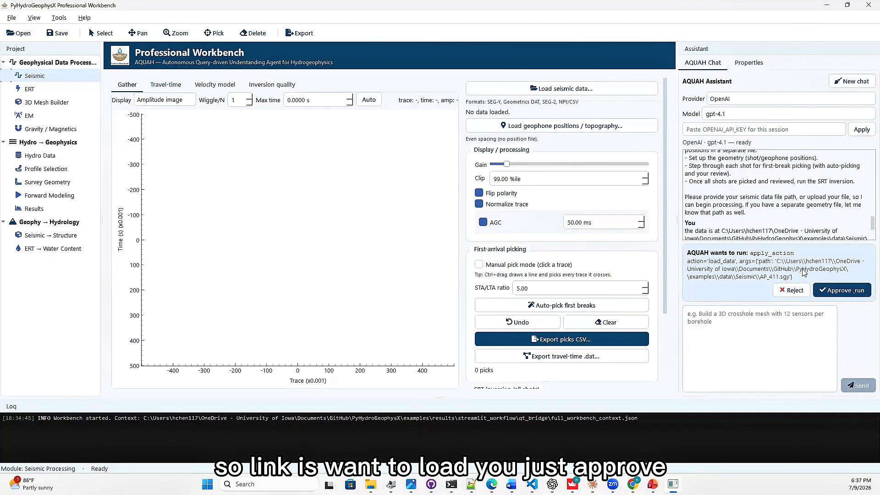
click(841, 292)
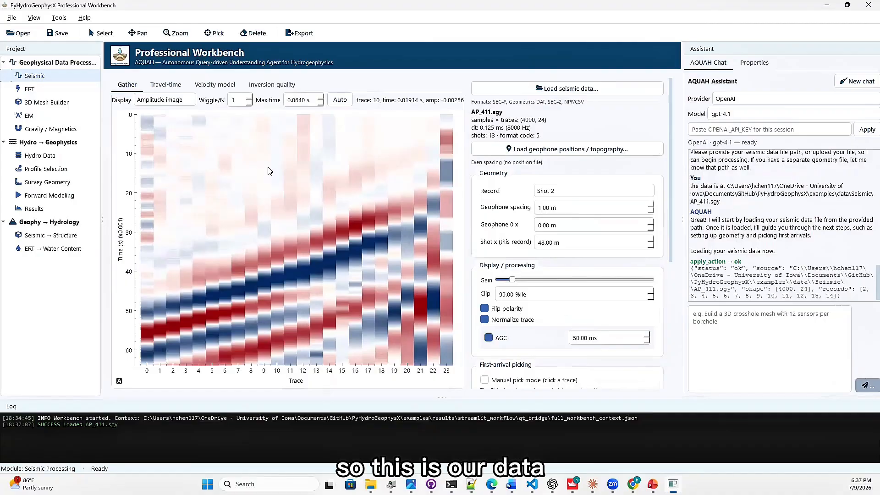
click(177, 104)
click(158, 112)
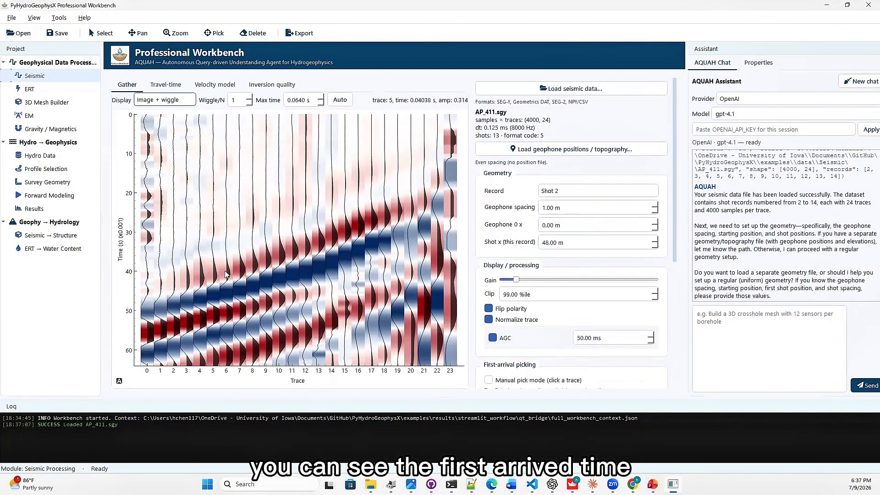
Tell the assistant the geometry file is location.txt in examples\data\Seismic, and approve its load_geometry action.
click(740, 320)
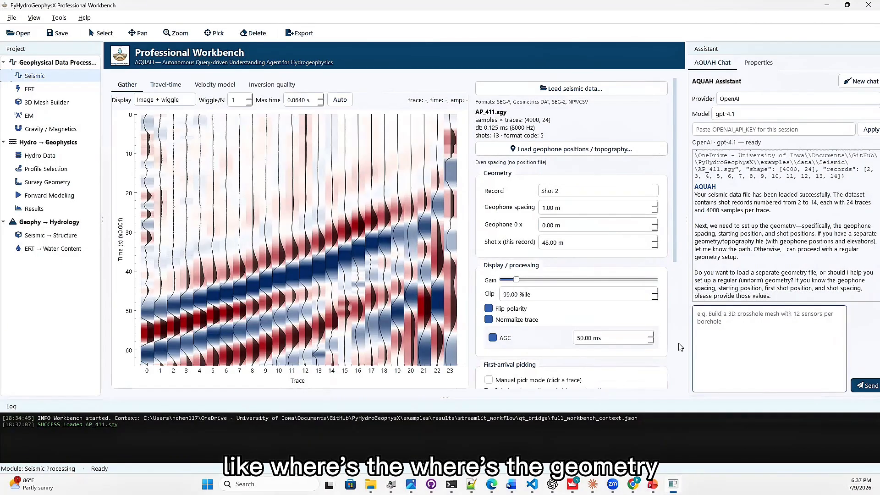
text(the geometry file is at)
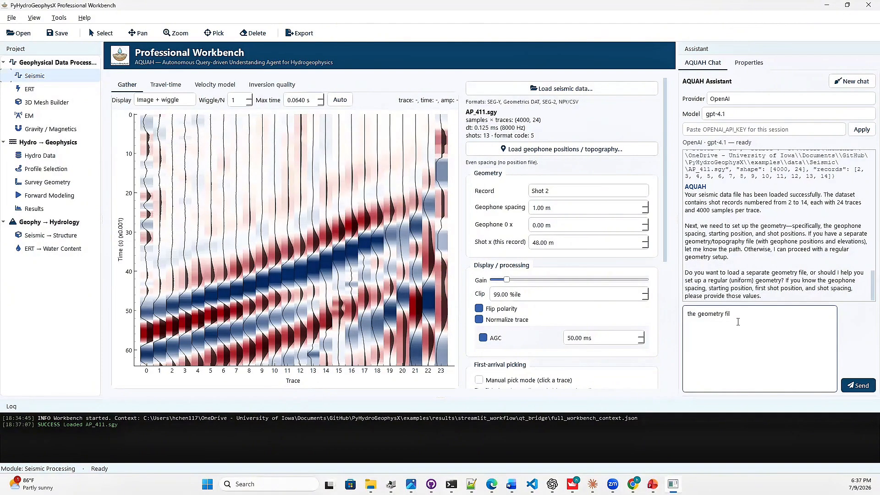
key(alt+Tab)
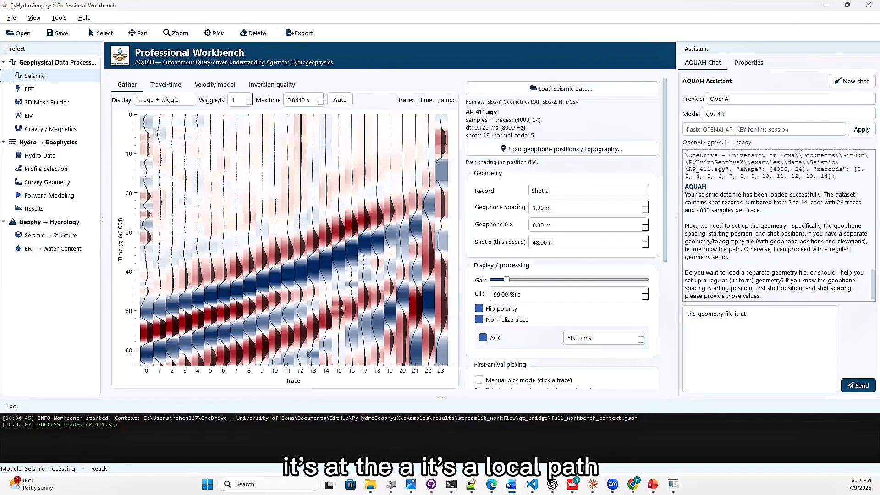
key(ctrl+c)
key(alt+Tab)
key(ctrl+v)
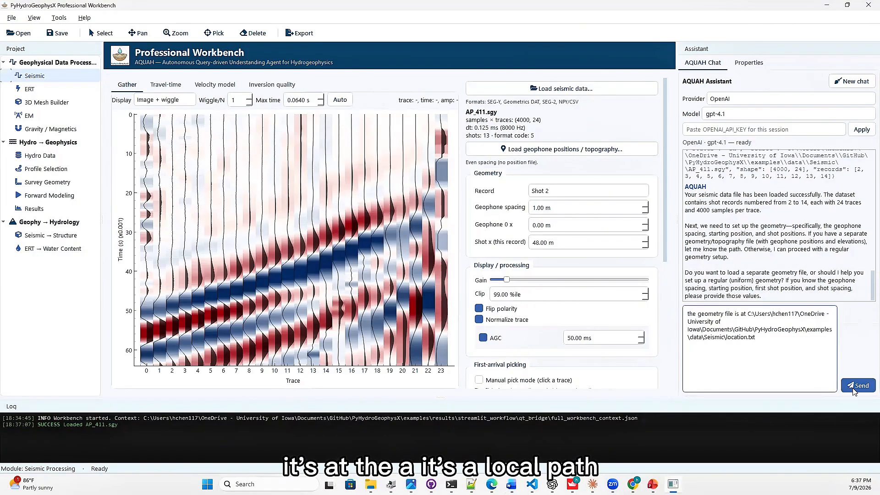
click(855, 385)
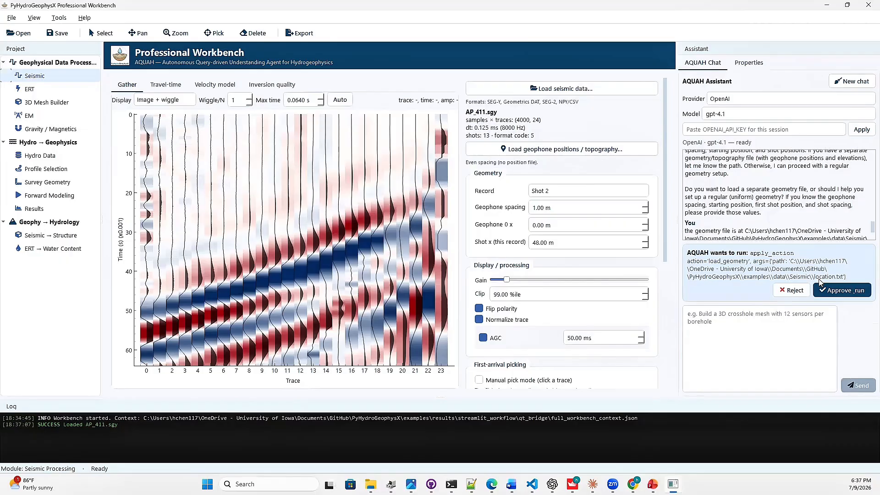
click(836, 291)
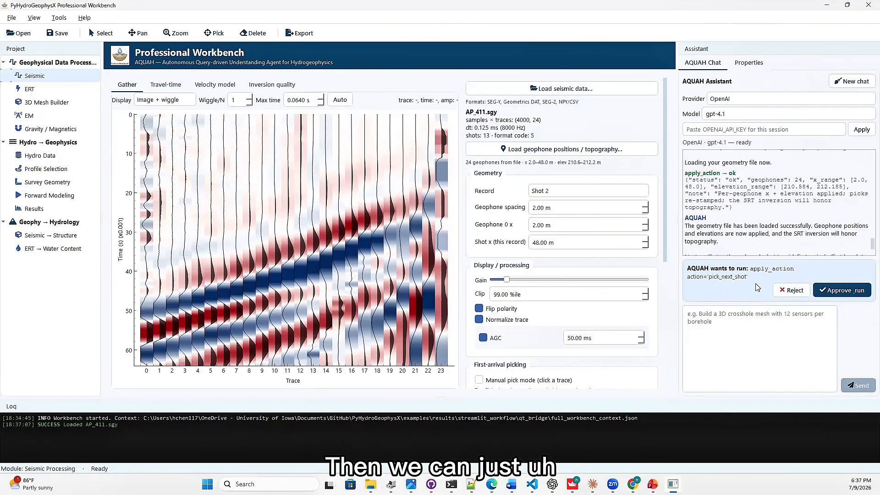
Approve pick_next_shot for Shot 2, and manually correct the first-arrival picks on traces 23, 19, 18, 16, 15, 9, 8 and 0 to 3.
click(841, 290)
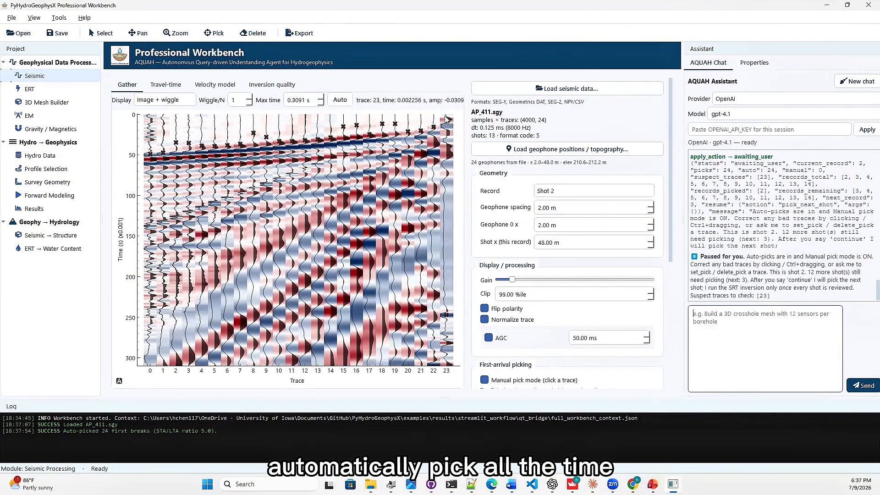
click(447, 122)
click(397, 196)
click(384, 205)
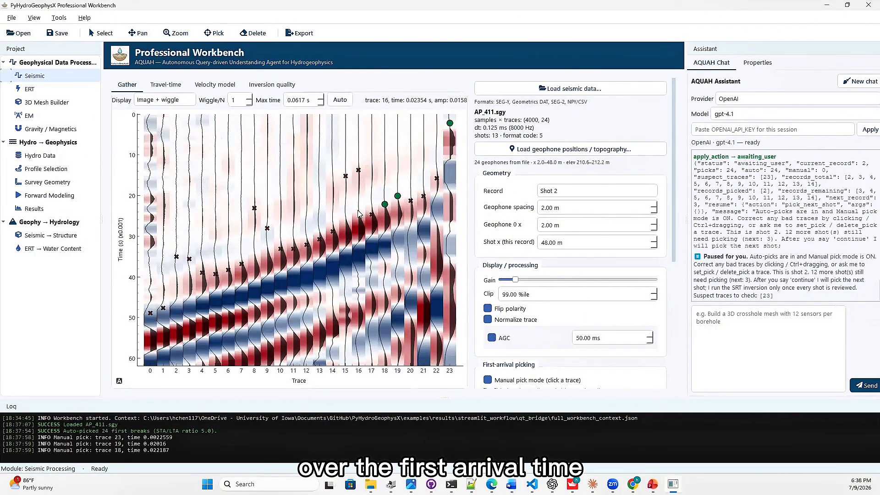
click(358, 210)
click(346, 219)
click(267, 248)
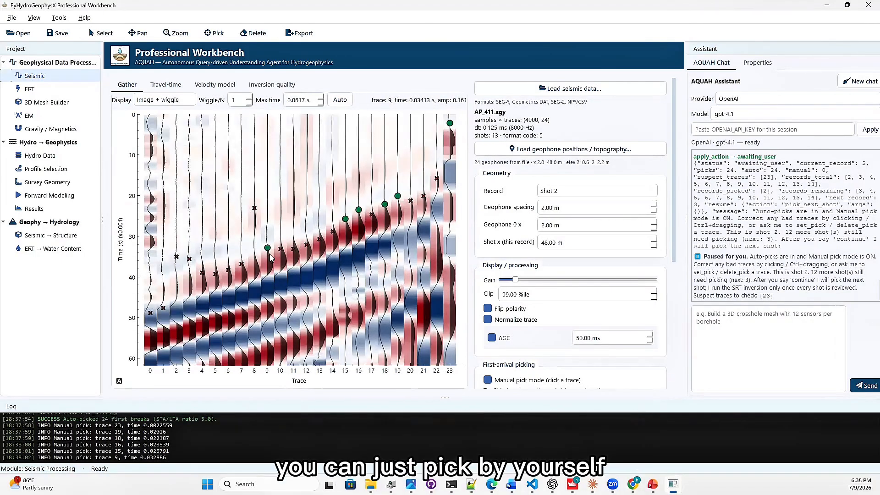
click(254, 254)
scroll(235, 255, down, 1)
drag(199, 264, 168, 285)
click(189, 287)
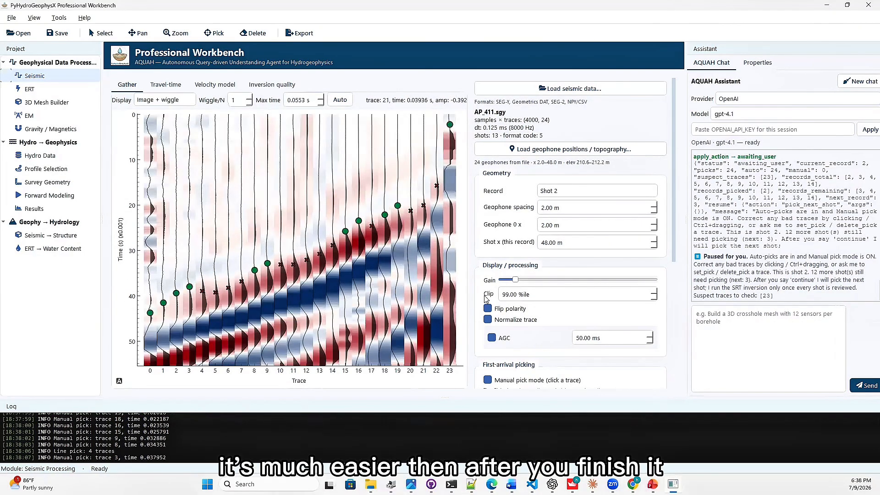
Tell the assistant to continue so it auto-picks first arrivals on the next shot.
click(745, 320)
text(con)
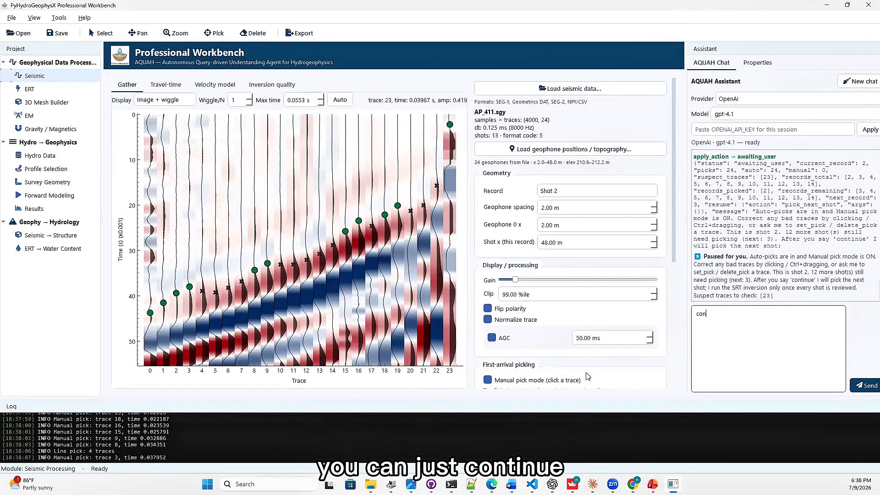
text(tinue)
key(Return)
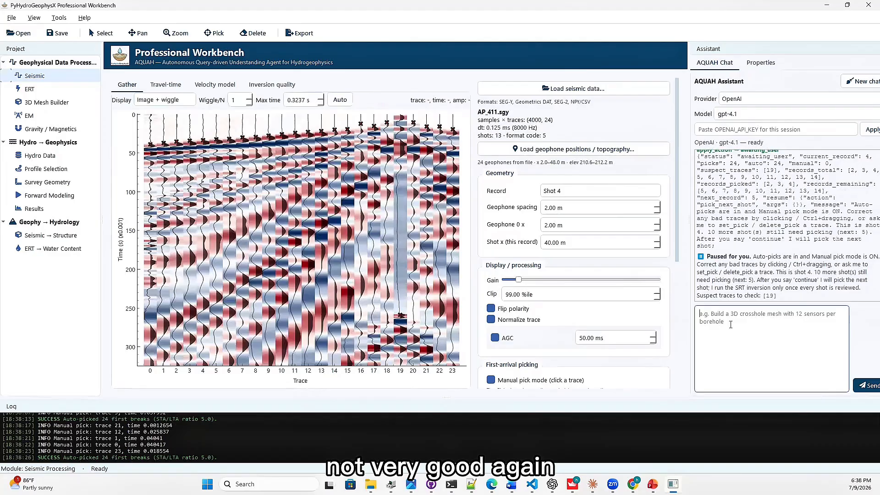
Tell the assistant to continue auto-picking first arrivals on each remaining shot up to Shot 14 and start the SRT inversion.
text(continue)
key(Return)
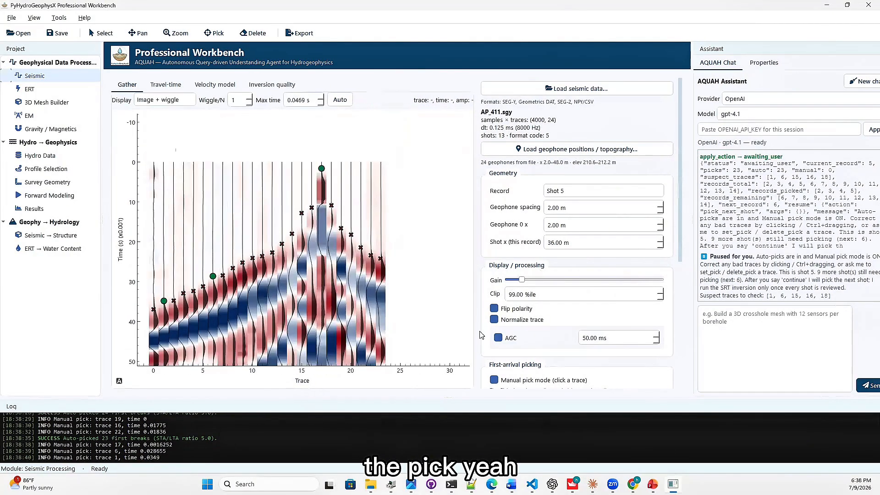
text(continue)
key(Return)
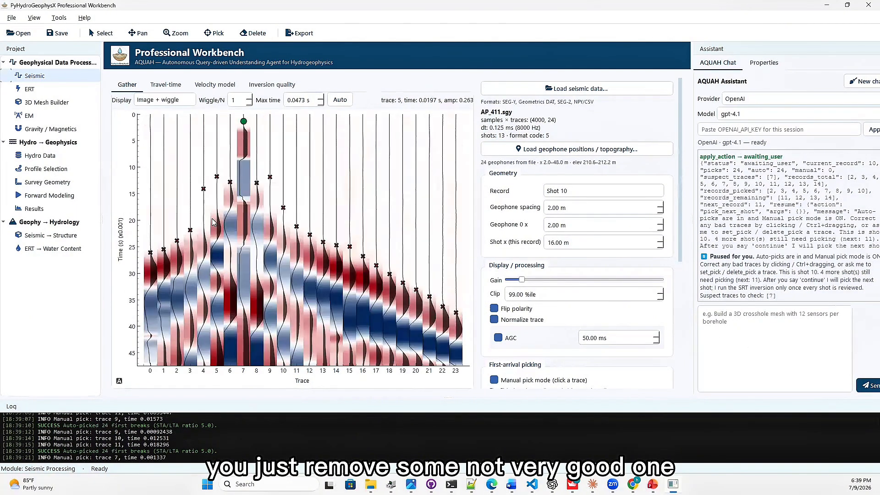
text(c)
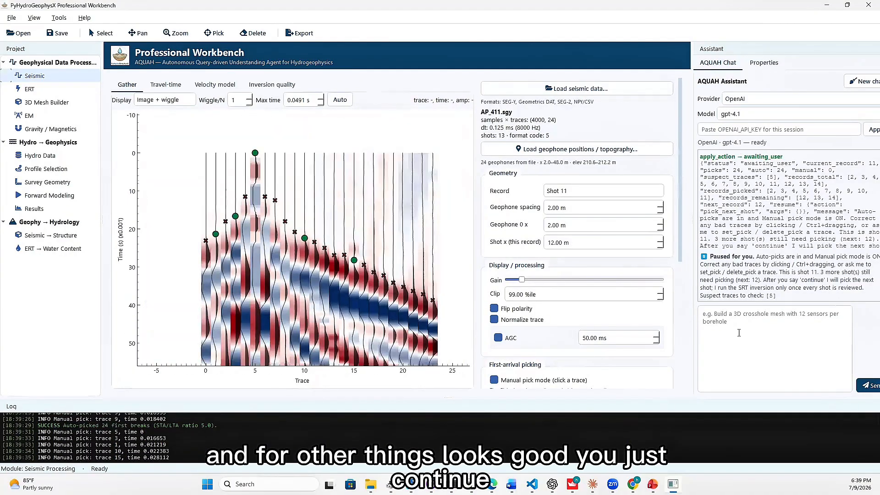
text(continue)
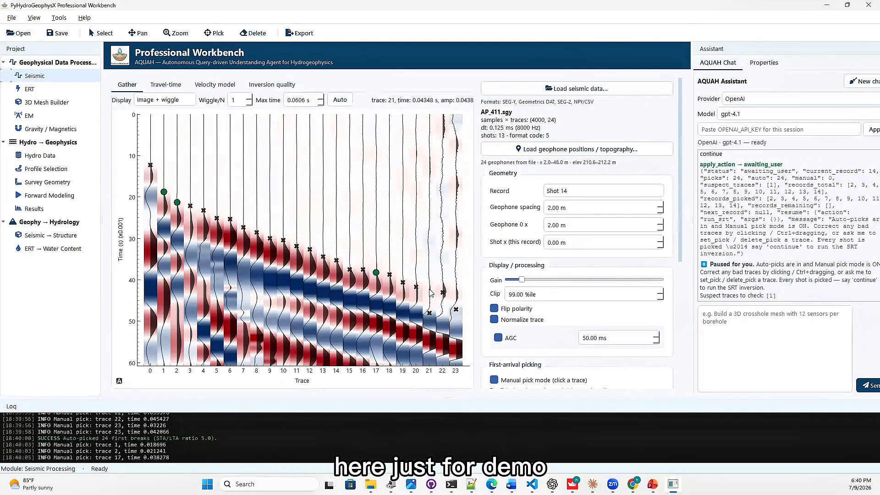
key(Return)
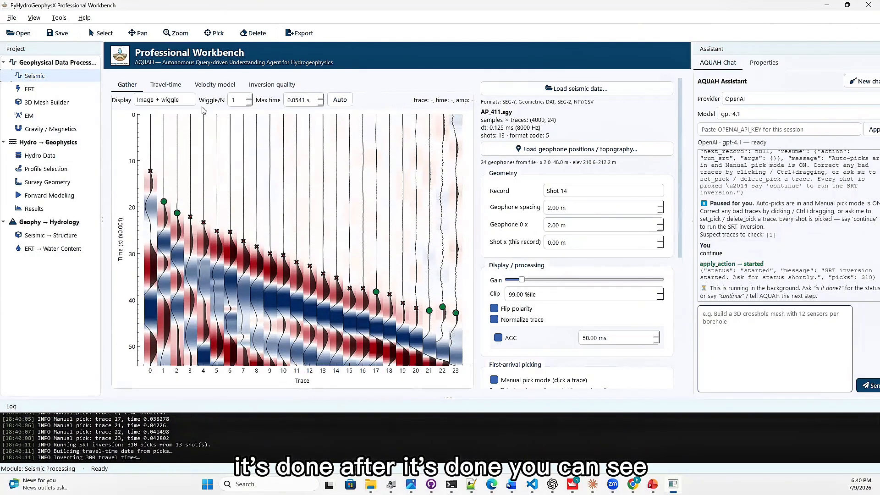
Review the SRT results by viewing the travel-time data, the velocity model and the inversion quality.
click(166, 85)
click(215, 84)
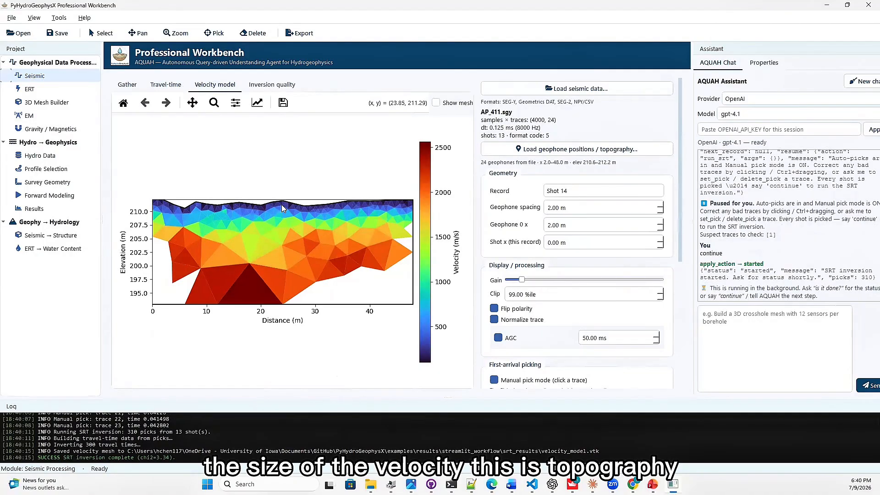
click(281, 85)
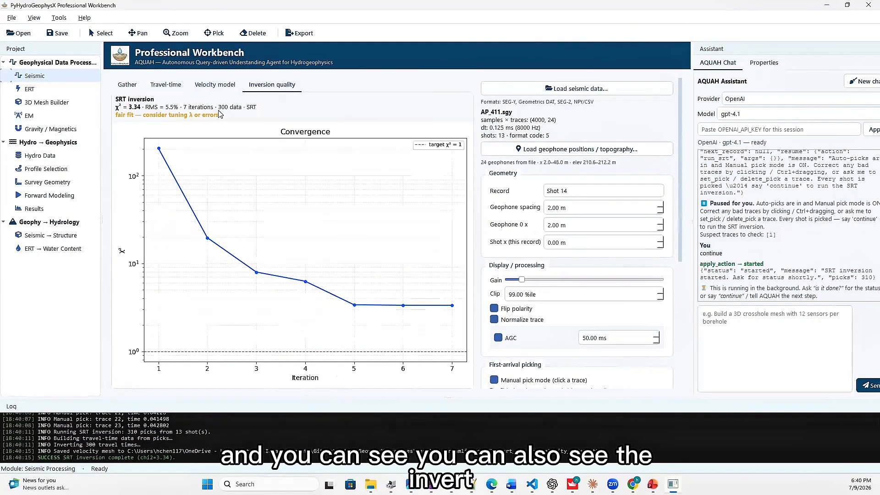
click(218, 85)
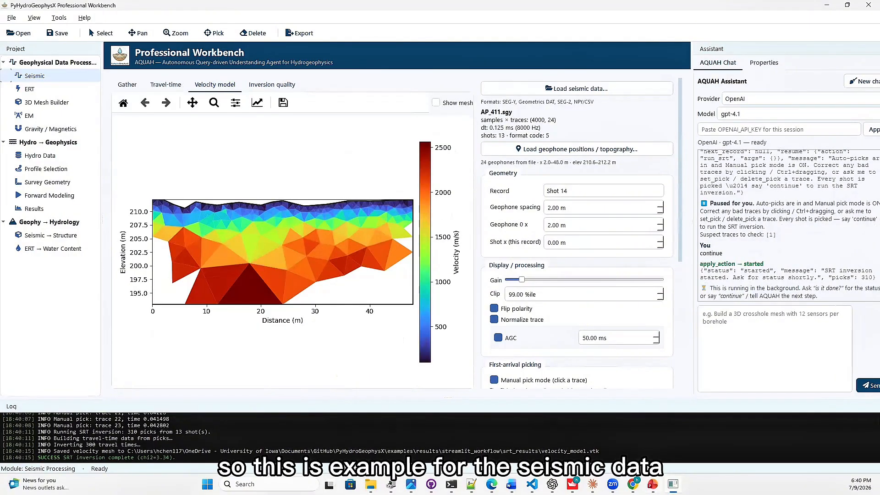
View the workflow overview slide in PowerPoint, return to the workbench, and ask the assistant to "help me process ERT data".
mouse_move(653, 484)
click(652, 437)
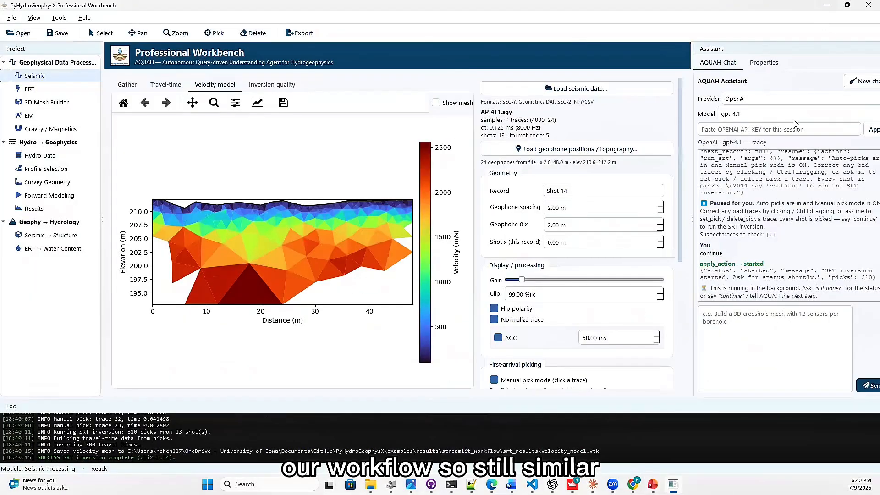
click(734, 316)
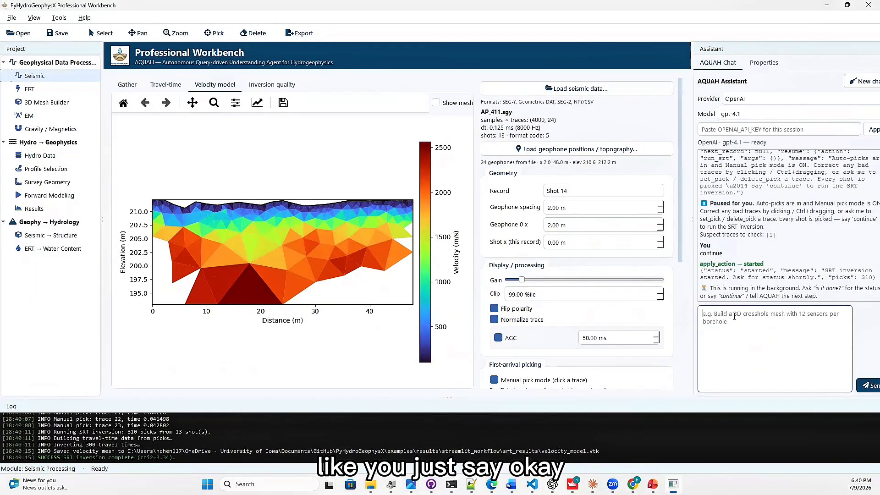
text(help me p)
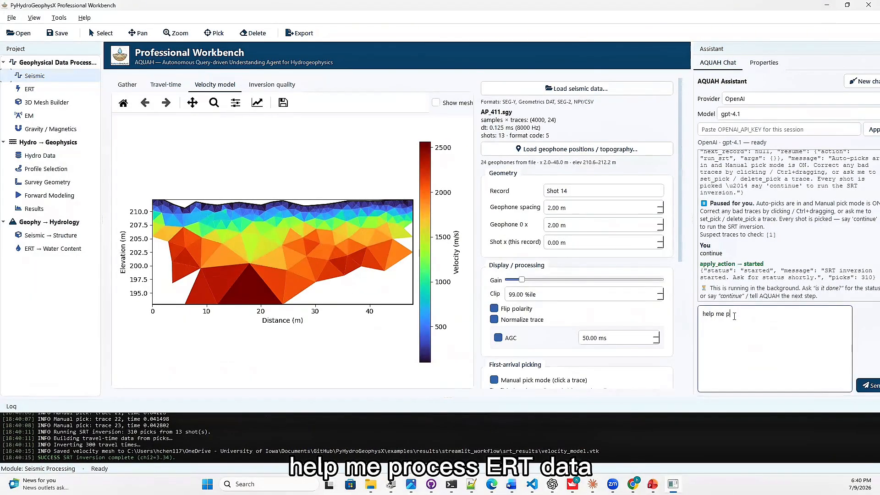
text(rocess ERT data)
key(Return)
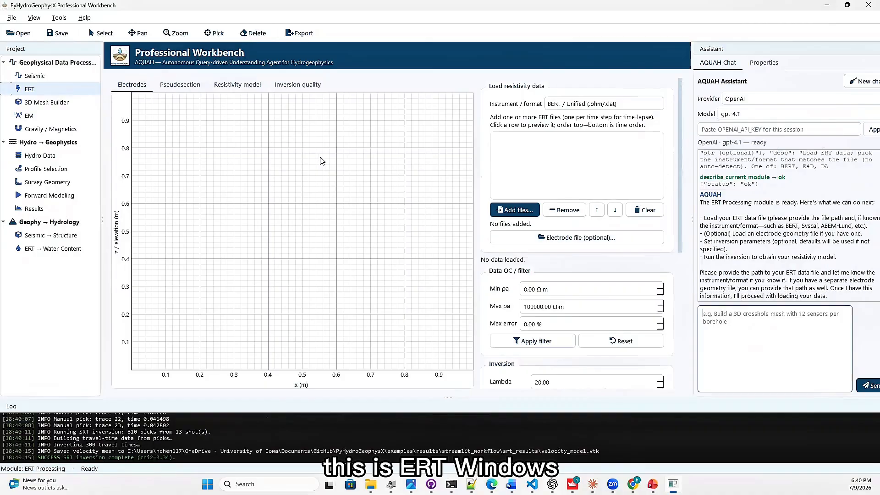
Set the resistivity data format to E4D and add 2021-10-08_1400.ohm from the examples\data\ERT\E4D folder.
click(762, 320)
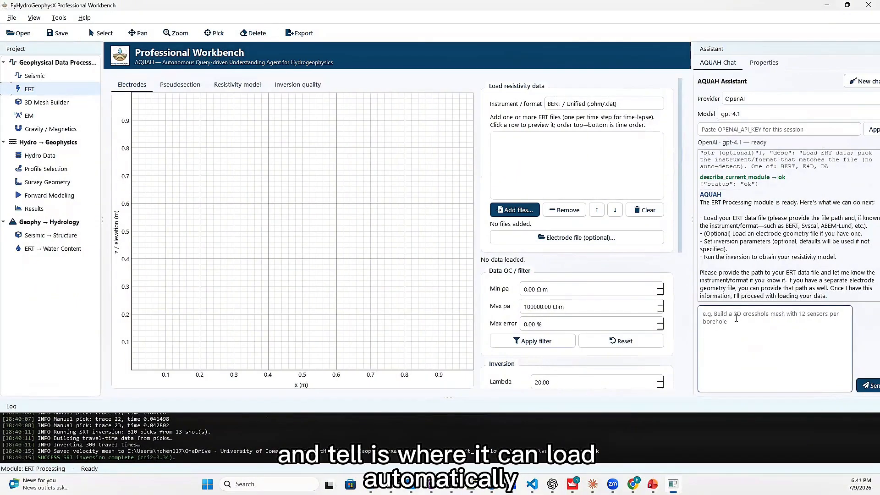
click(604, 105)
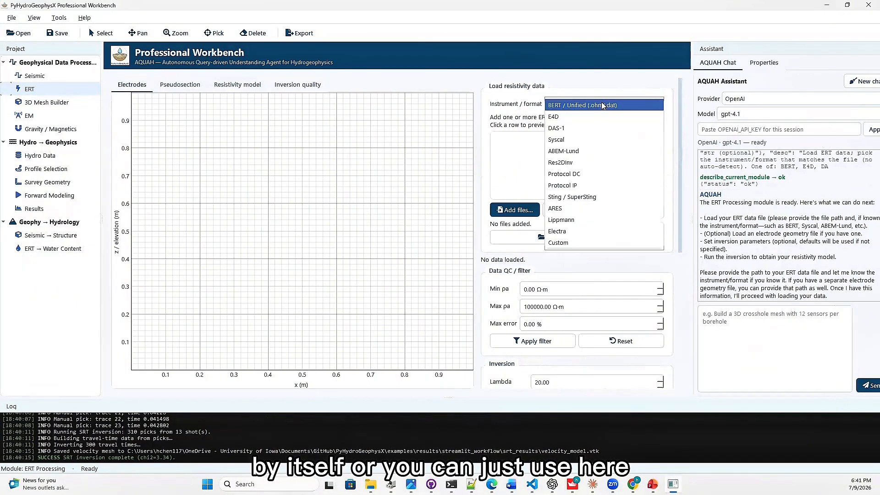
click(597, 118)
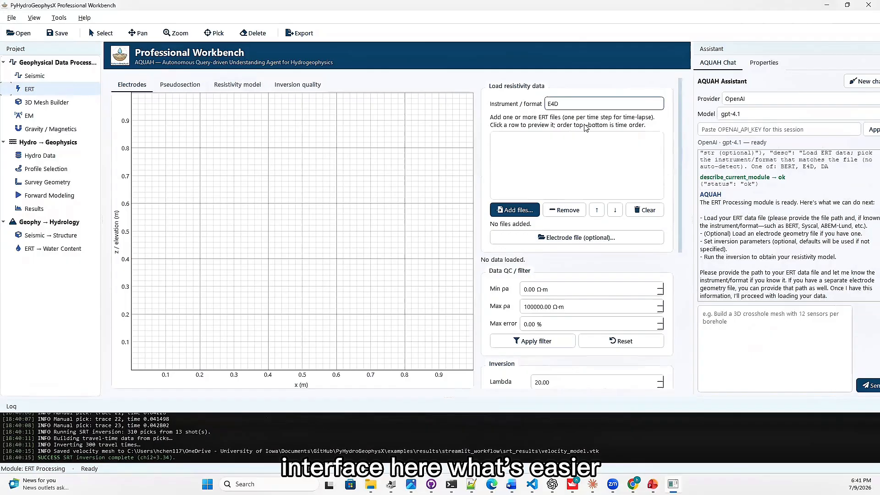
click(514, 210)
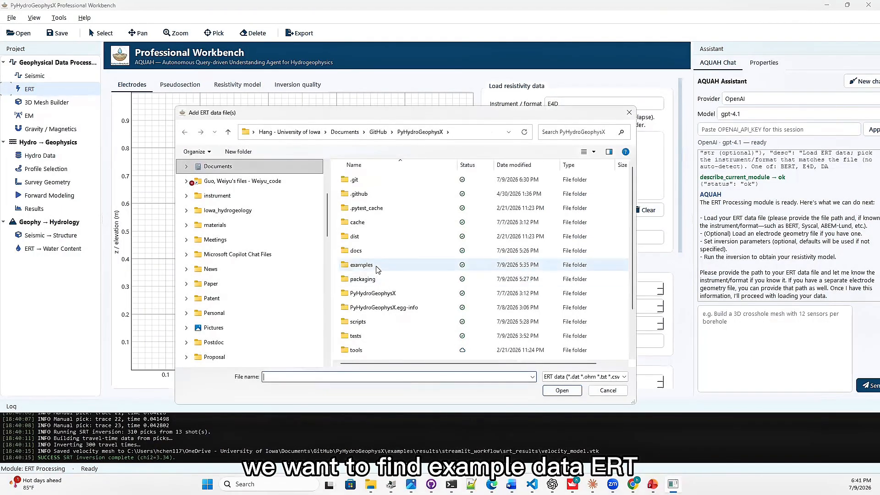
double_click(378, 269)
double_click(382, 212)
double_click(387, 216)
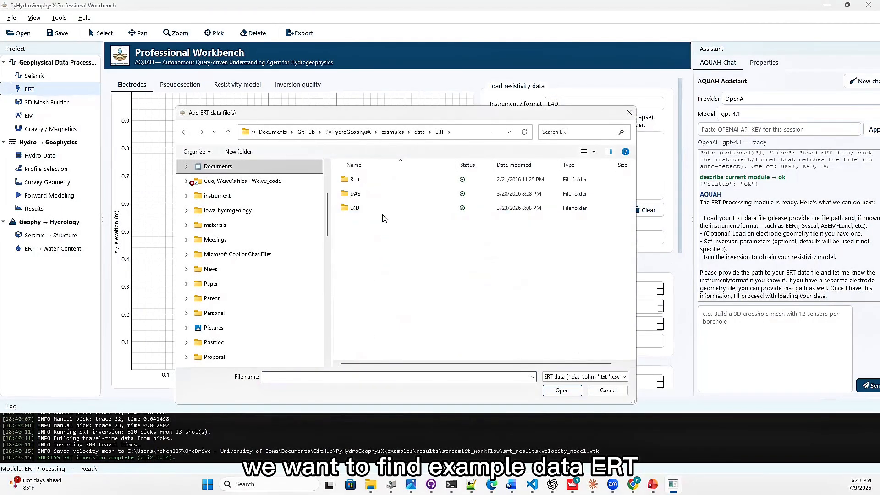
double_click(367, 208)
click(376, 194)
click(555, 392)
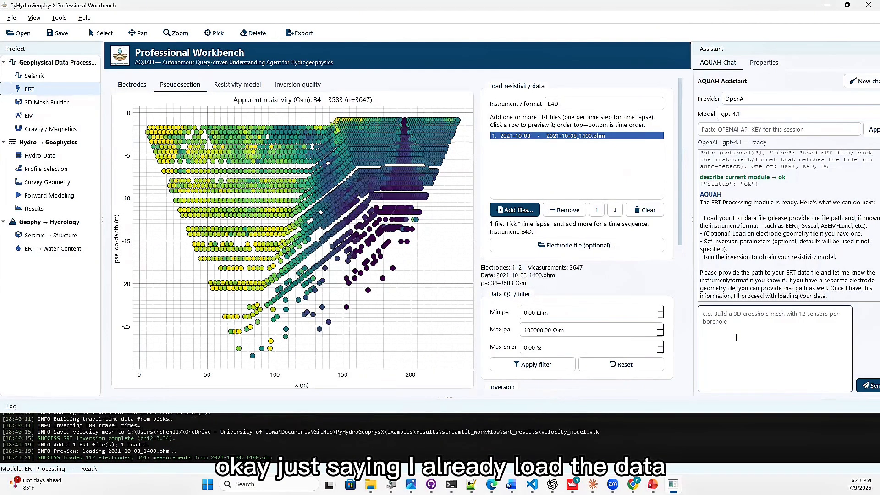
Tell the assistant "I already load the data, help me invert the loaded data", and approve its run_inversion action.
click(736, 338)
text(I alrea)
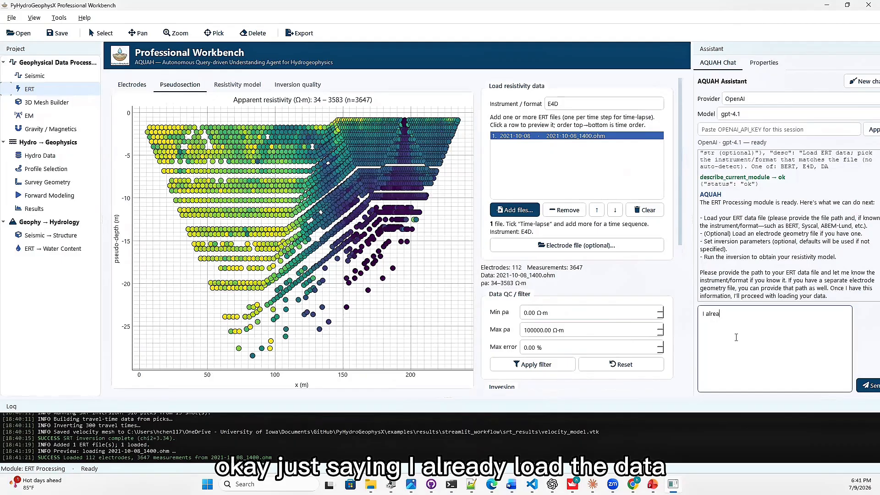
text(dy load the data, hlep)
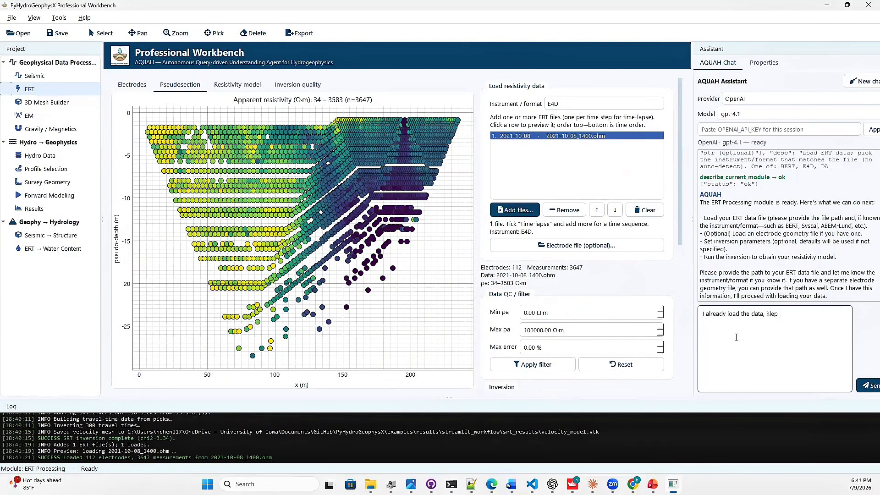
key(BackSpace)
key(BackSpace)
key(BackSpace)
text(elp me inver)
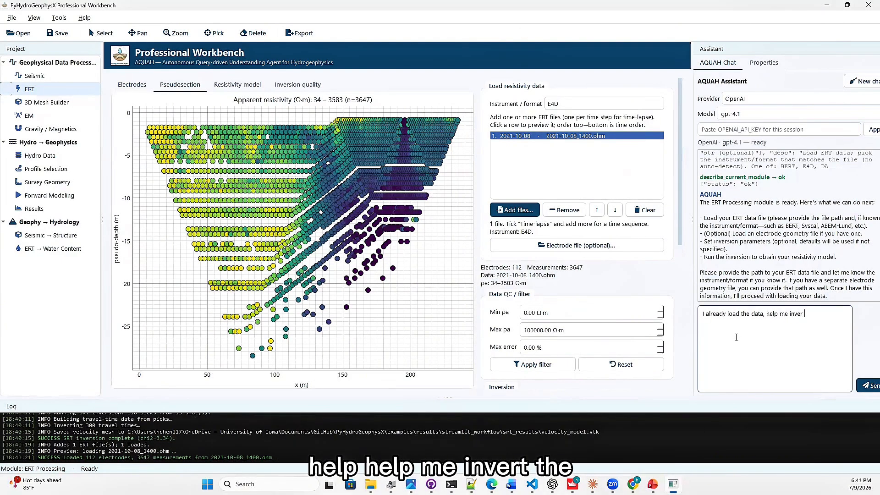
key(BackSpace)
key(BackSpace)
key(BackSpace)
key(BackSpace)
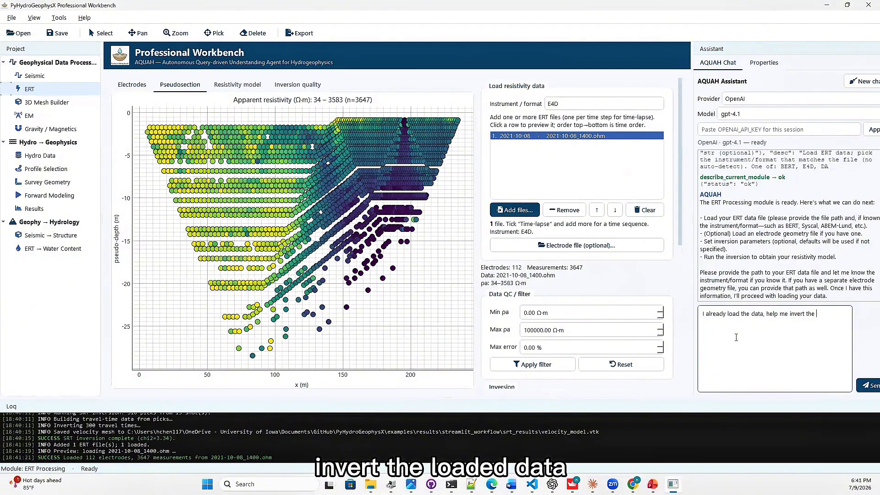
text(ata)
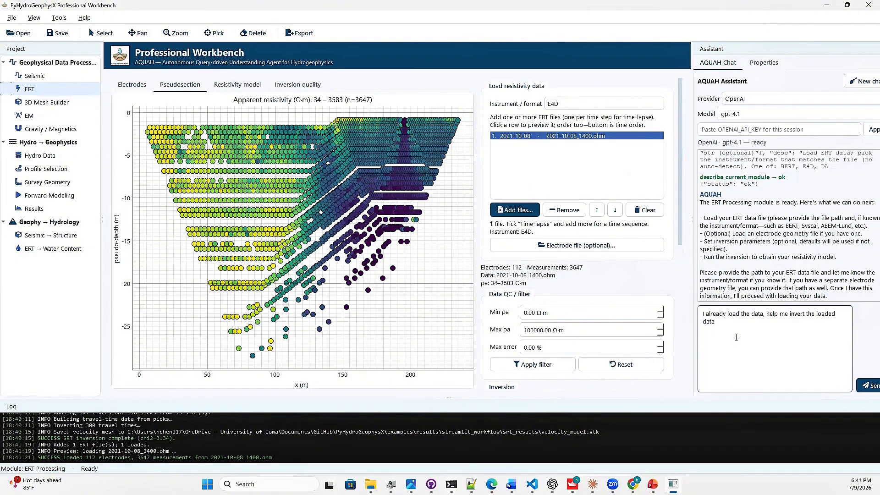
key(Return)
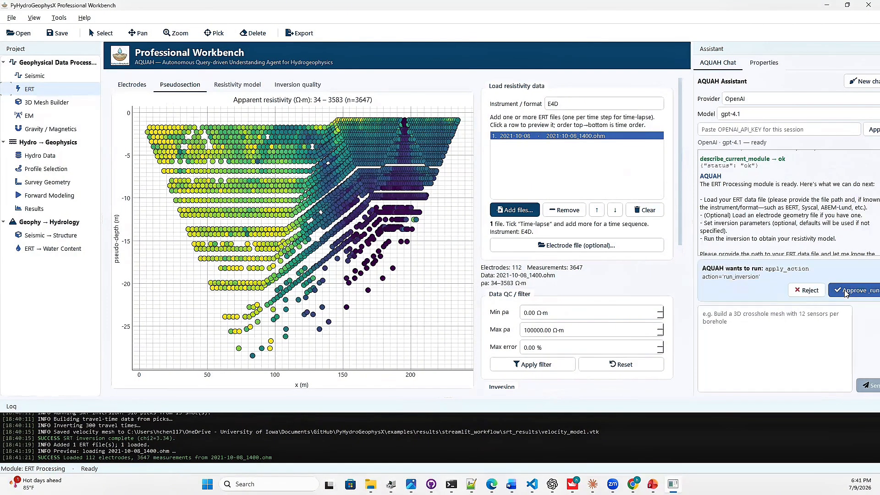
click(844, 292)
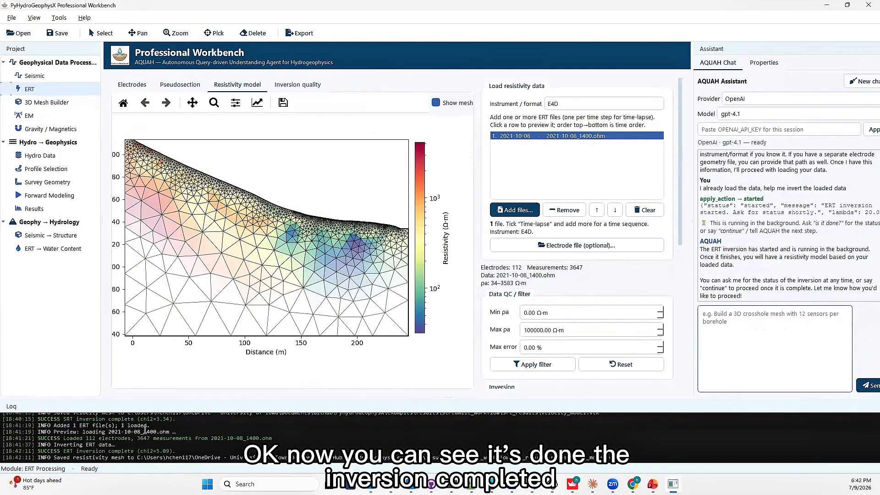
Examine the inverted resistivity model with and without the mesh, and check the convergence plot for inversion quality.
click(435, 103)
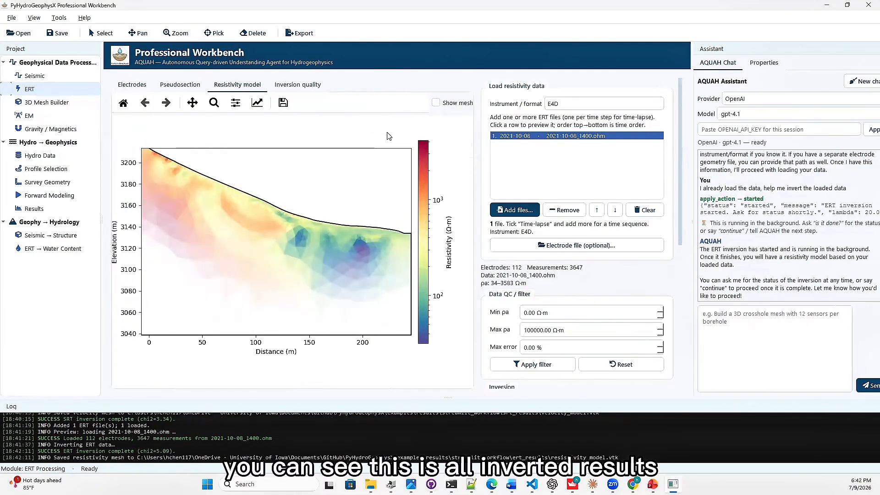
click(435, 103)
click(314, 87)
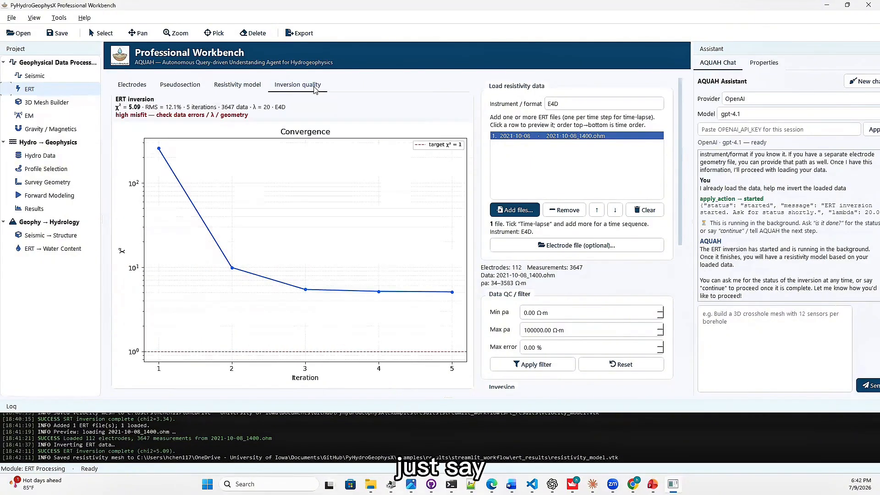
click(238, 84)
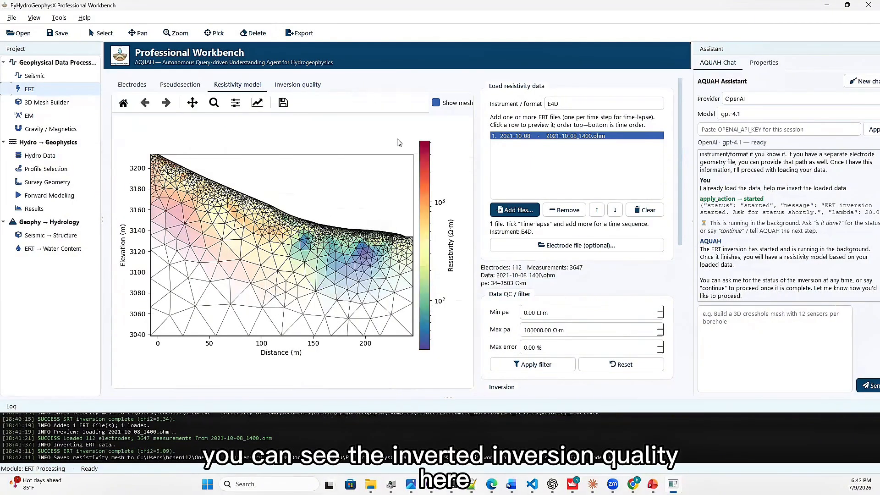
Tell the assistant to change the inversion lambda to 1 and run the ERT inversion again.
mouse_move(681, 221)
mouse_down()
mouse_move(680, 341)
mouse_move(680, 223)
mouse_up()
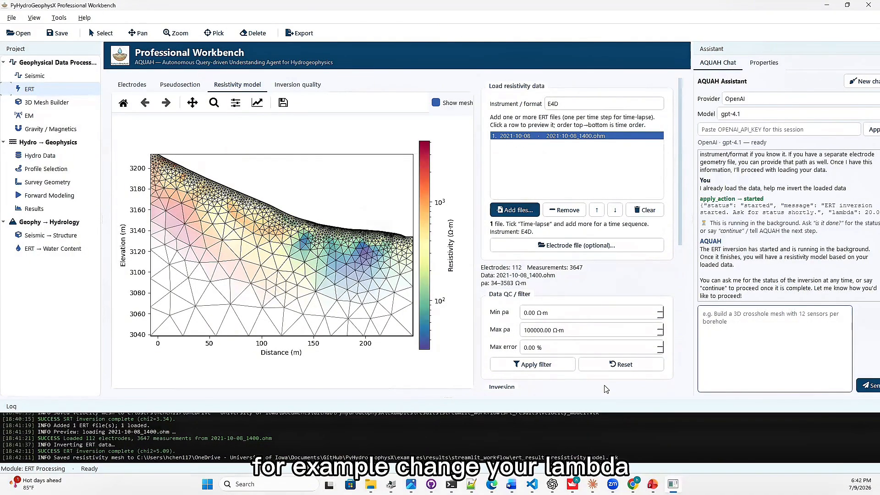
text(change )
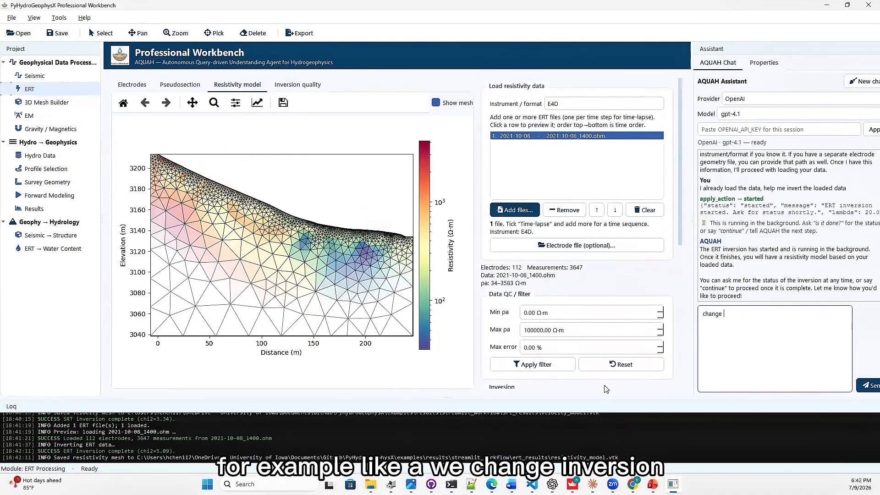
text(inversion la)
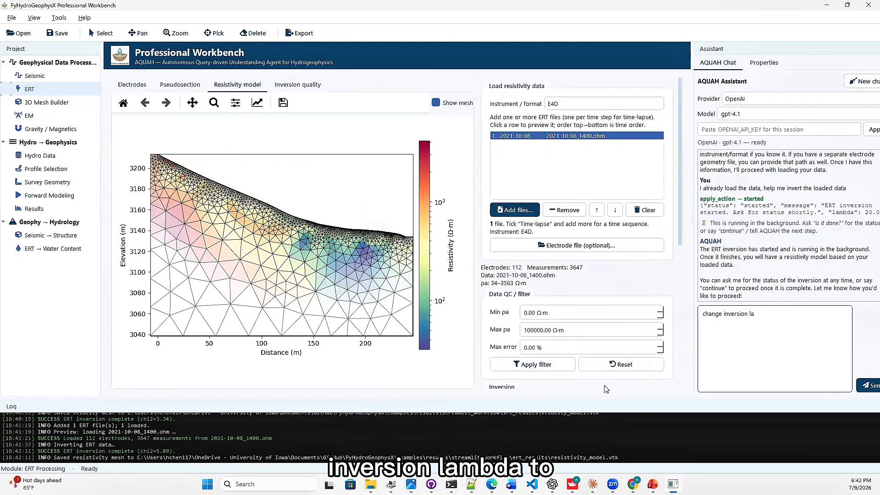
text(mda to 1 and do invresion)
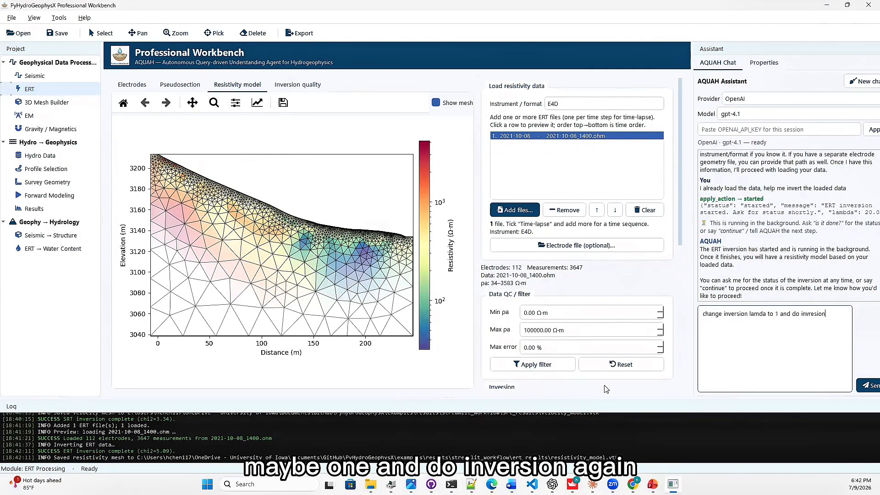
text( agai)
key(BackSpace)
text(ain)
key(Return)
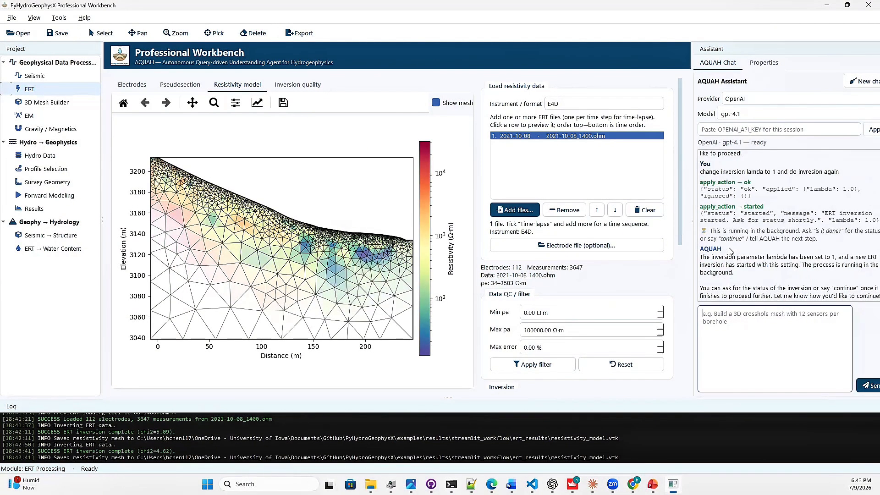
Hide the mesh on the new resistivity model and check the inversion quality of the rerun.
click(436, 103)
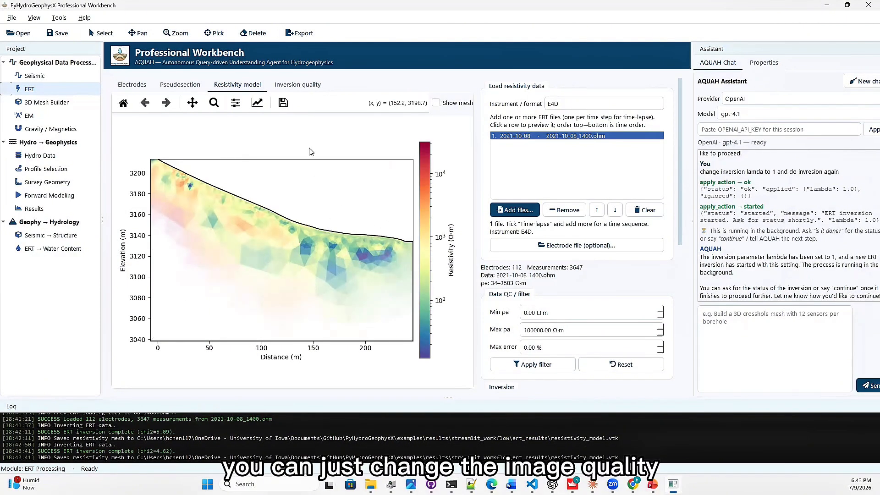
click(312, 87)
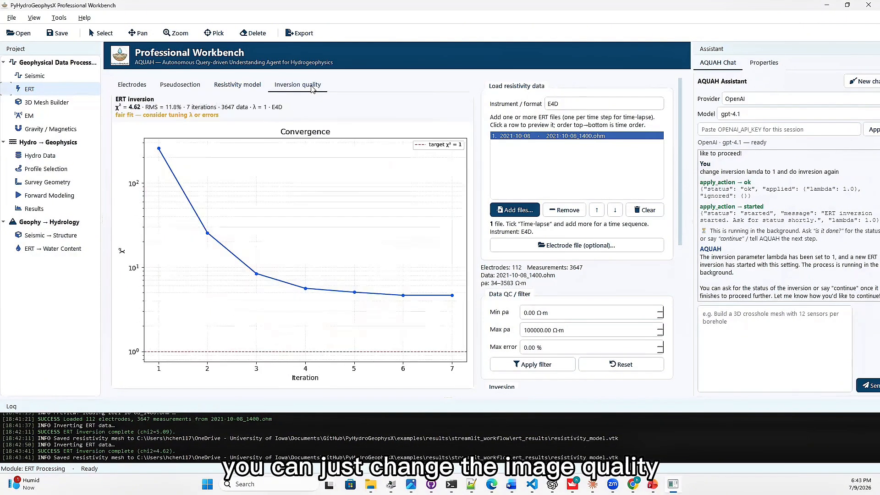
Add the ERT files 2022-04-26_0030.ohm and 2022-06-26_0030.ohm to the loaded resistivity data.
click(251, 87)
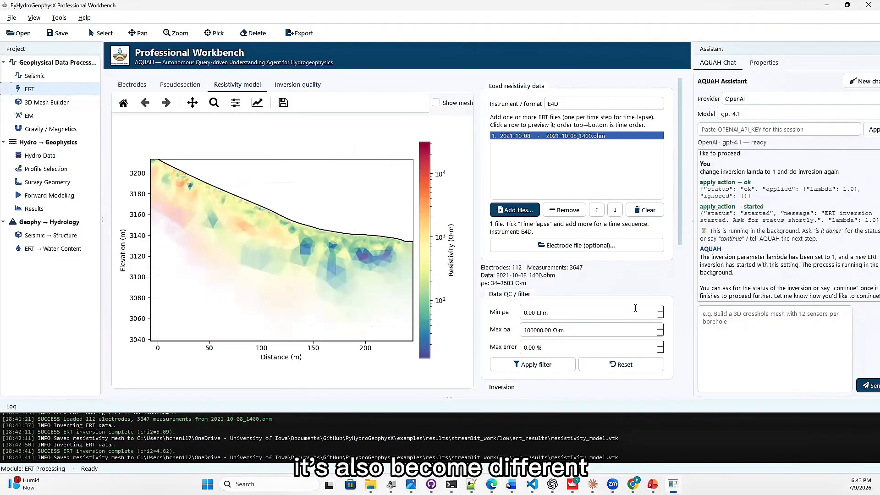
click(513, 210)
click(424, 278)
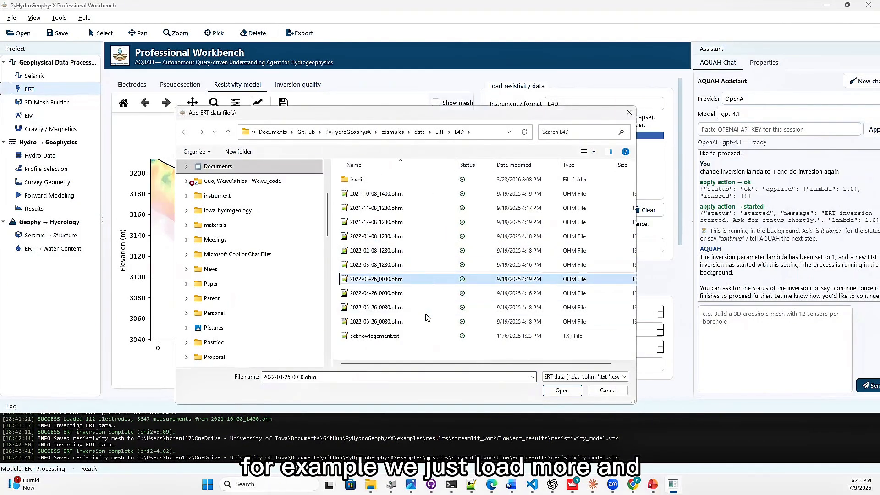
shift+click(427, 309)
click(442, 296)
ctrl+click(439, 321)
click(562, 391)
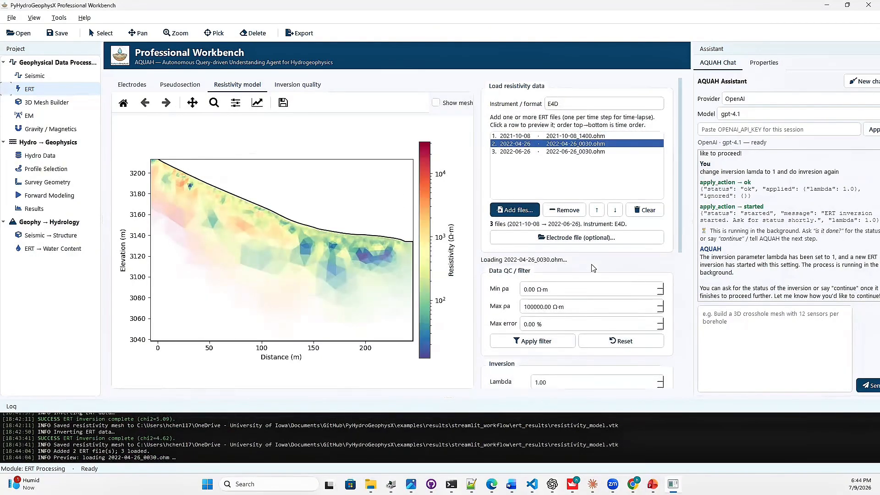
Tell the assistant to run a time-lapse ERT inversion of the three uploaded files in a low-memory setup, and approve its set_params action.
click(738, 316)
text(now we)
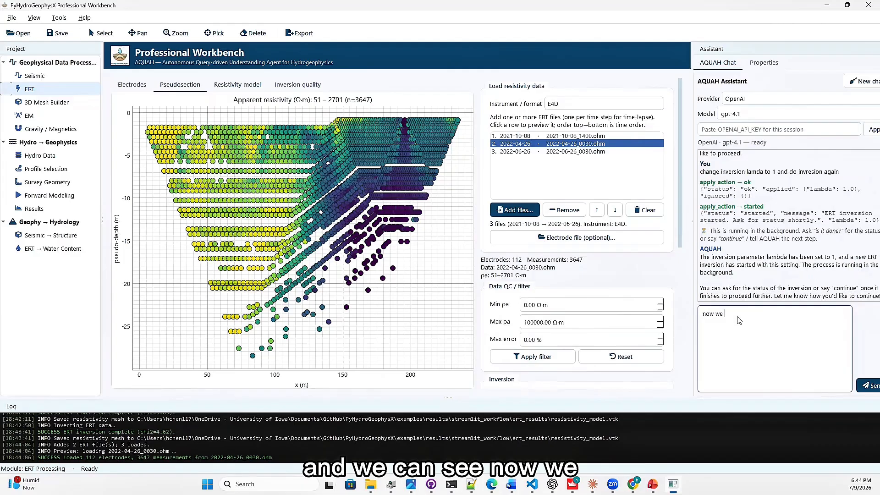
key(BackSpace)
key(BackSpace)
key(BackSpace)
key(BackSpace)
key(BackSpace)
key(BackSpace)
key(BackSpace)
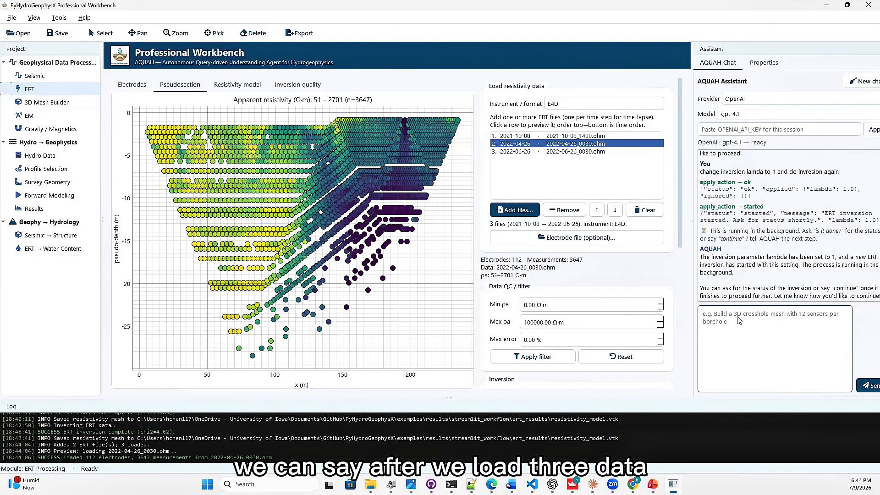
text(now h)
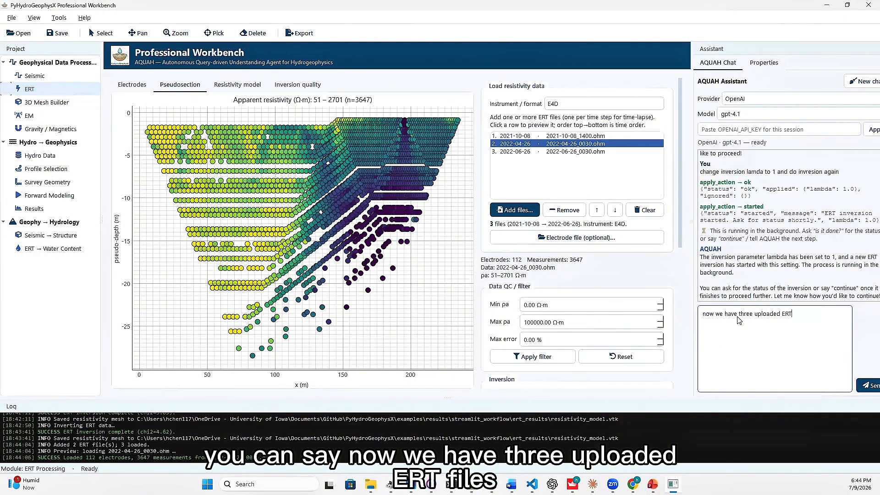
text( and I want to)
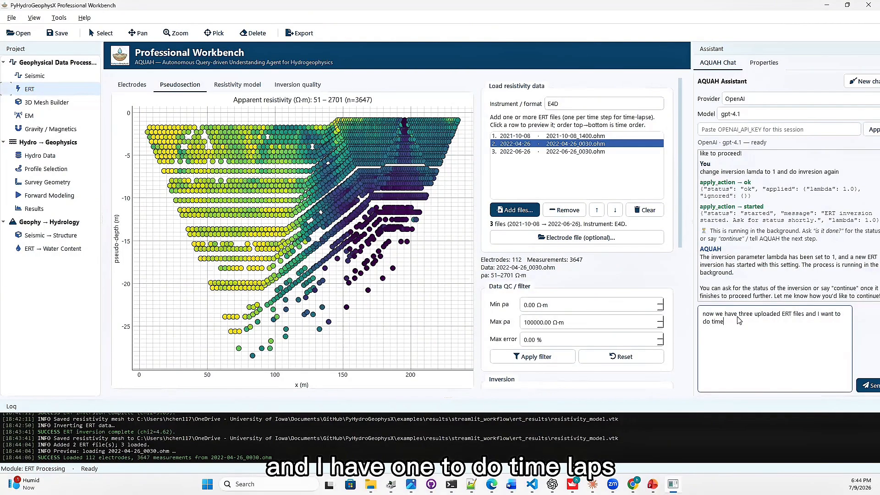
text(e ERT inversion in low-)
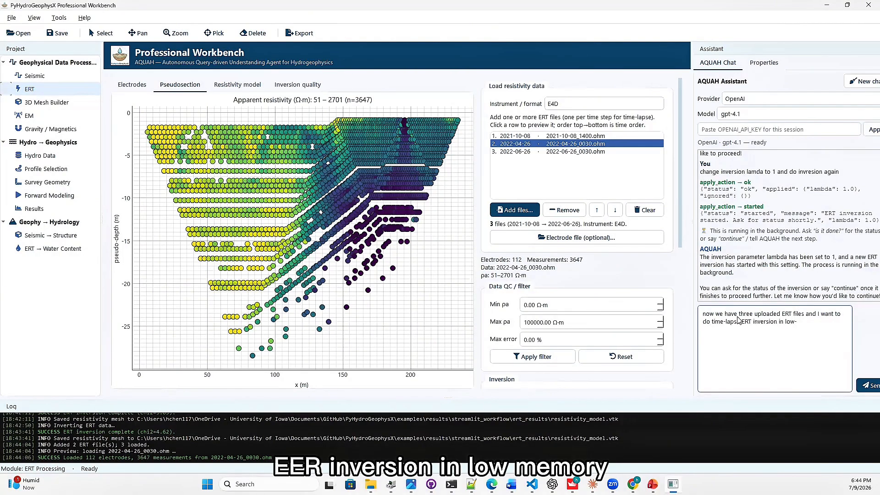
text(memeroy)
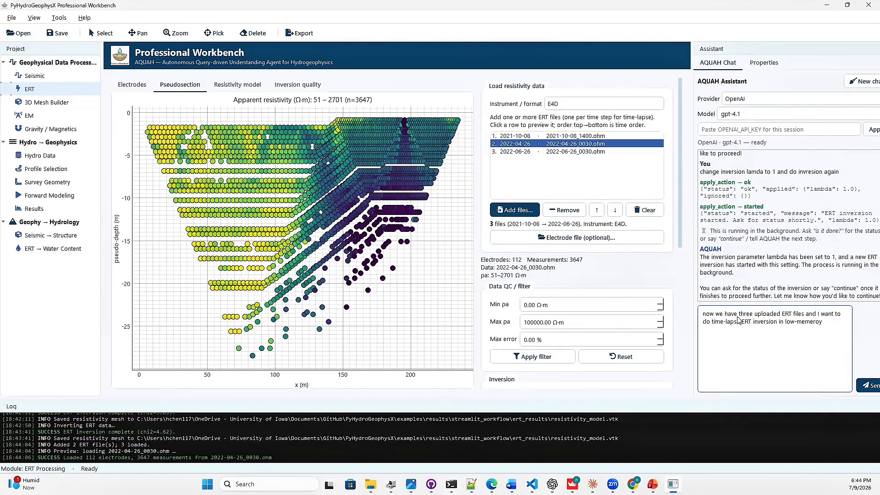
text( setup)
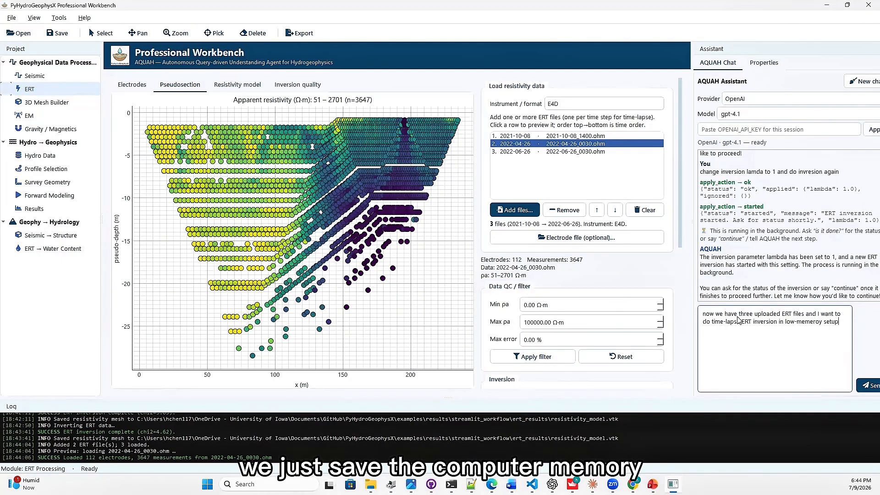
text(.)
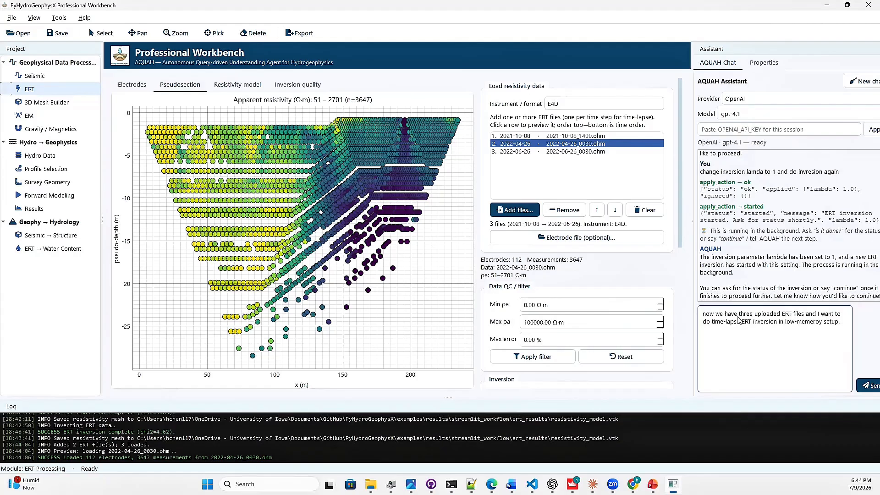
key(Return)
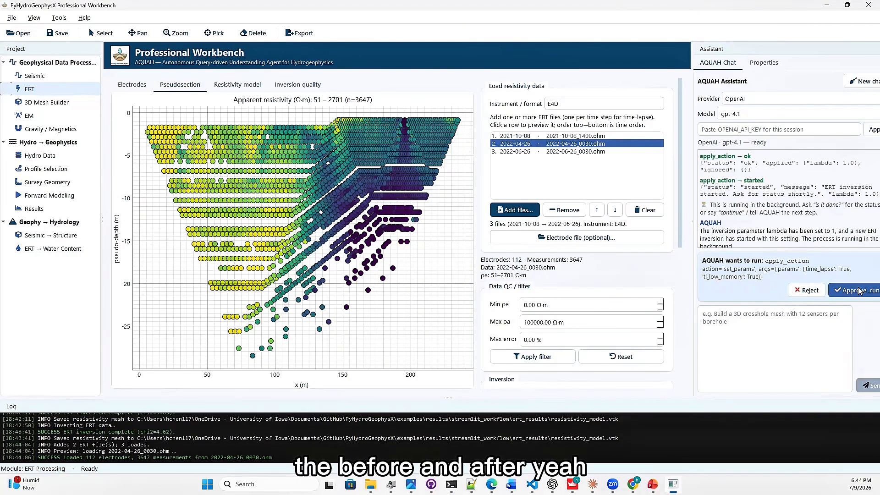
click(853, 294)
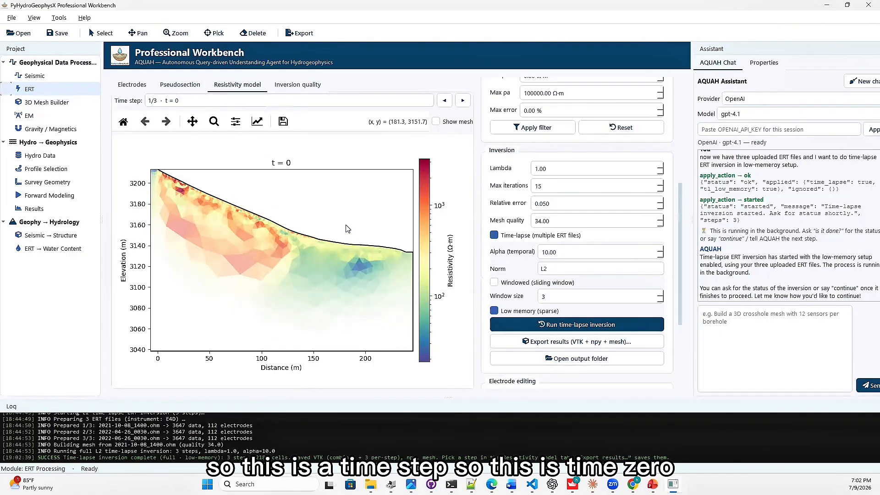
Step through the time-lapse resistivity models to the third time step, and review the time-lapse inversion settings, including the low memory option.
click(463, 101)
click(463, 101)
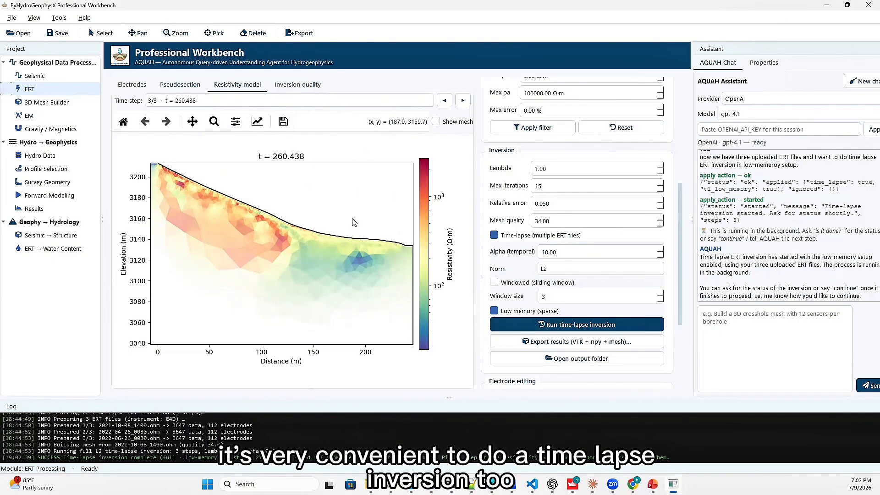
scroll(679, 267, down, 3)
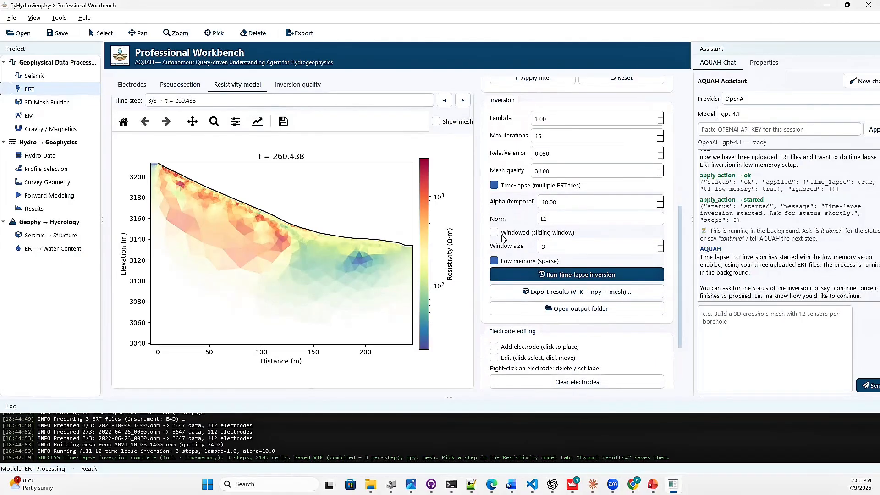
mouse_move(545, 266)
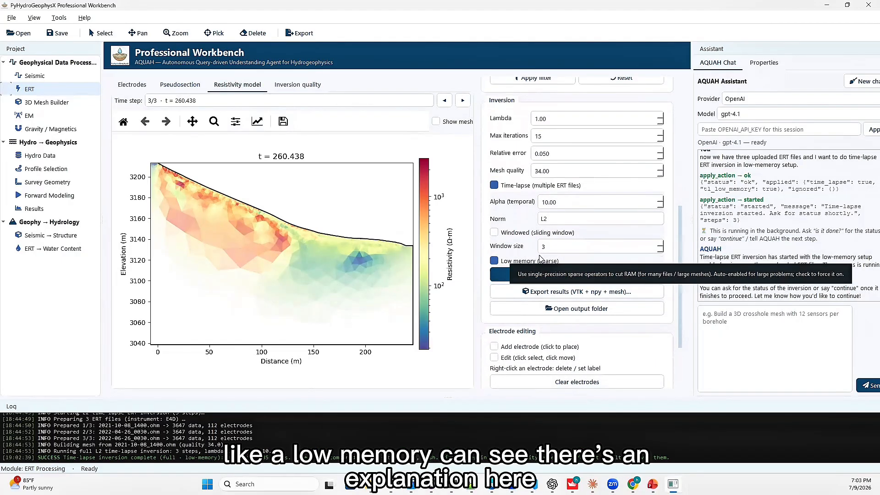
scroll(675, 259, down, 1)
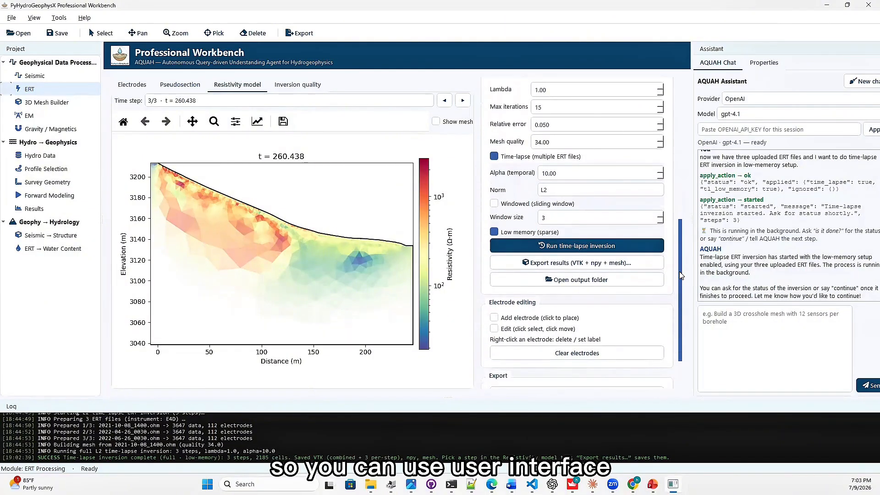
Switch to PowerPoint to view the third demo topic on the overview slide, and return to the Professional Workbench.
click(732, 317)
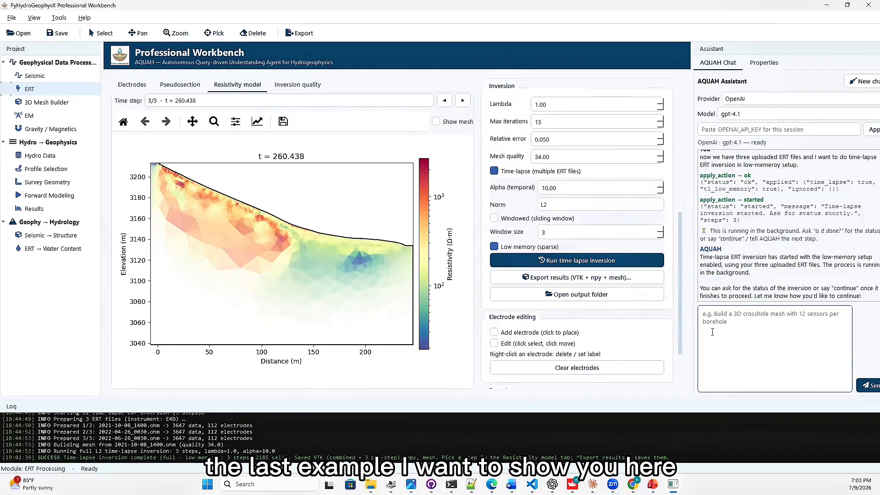
click(652, 484)
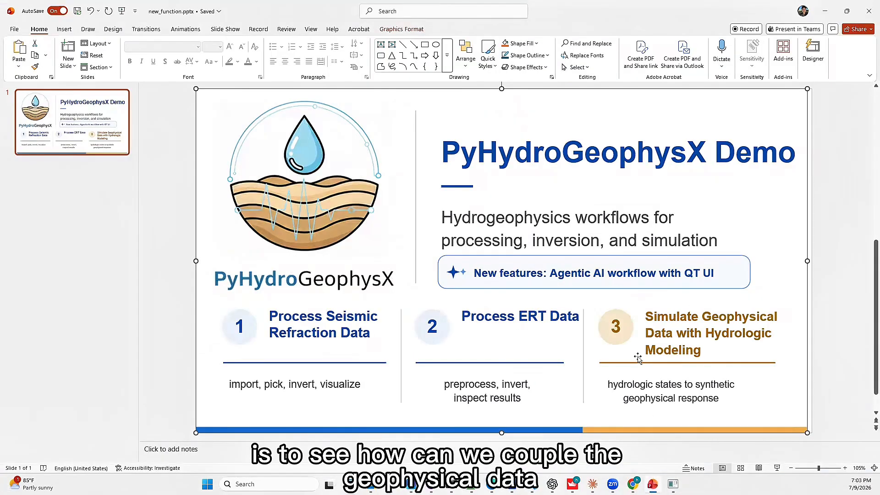
click(825, 11)
Tell the assistant to simulate both ERT and SRT measurements from the hydrologic modeling output, and approve its describe_current_module action.
click(723, 319)
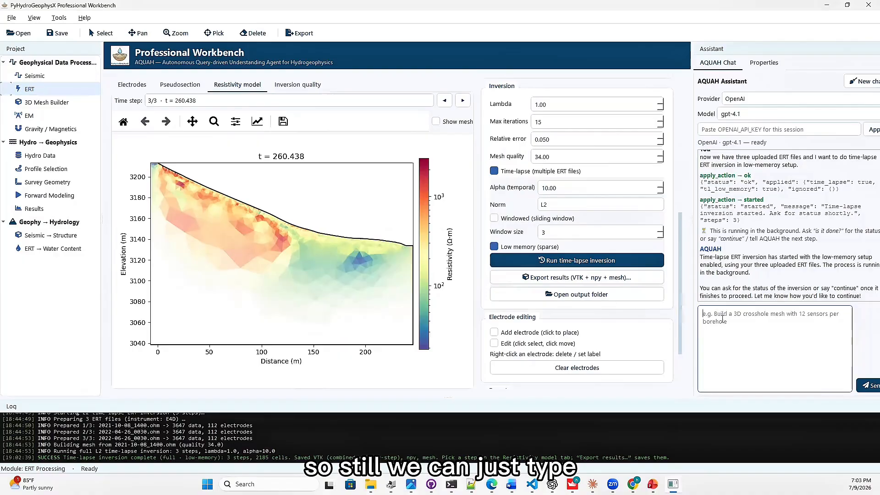
text(I want t)
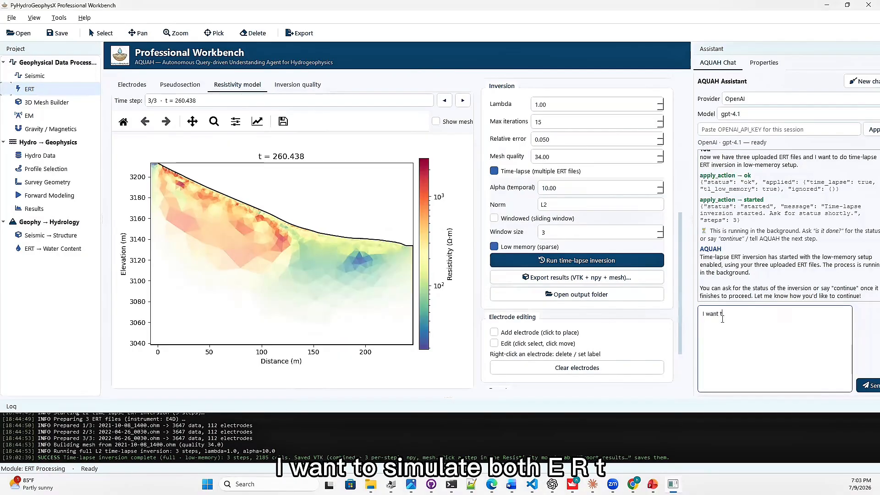
text(o simulate both ERT and E)
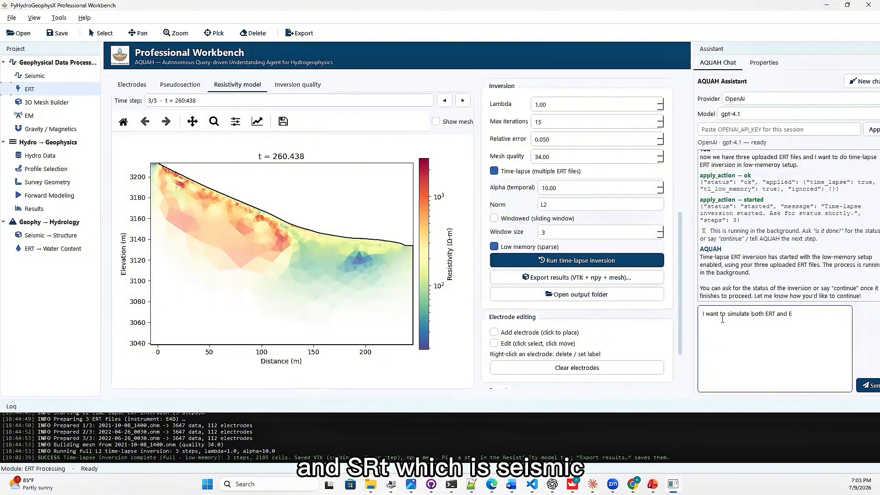
key(BackSpace)
text(SRT )
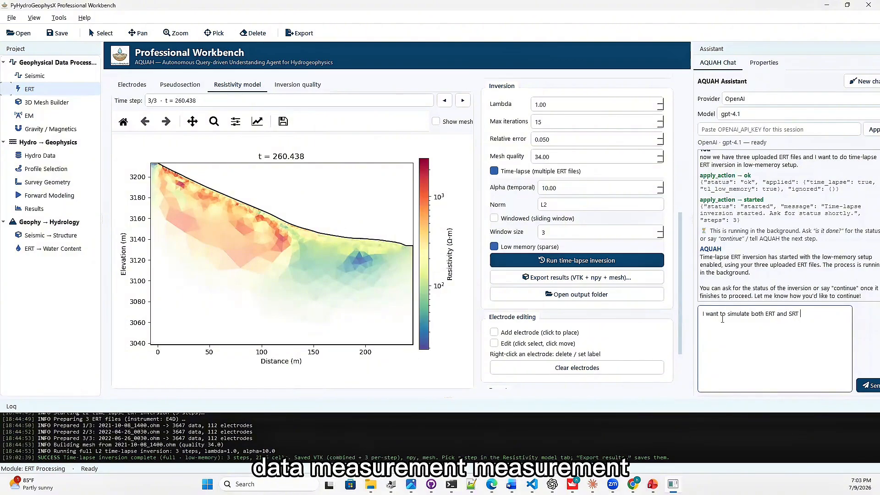
text(mesa)
key(BackSpace)
key(BackSpace)
text(asurements from th)
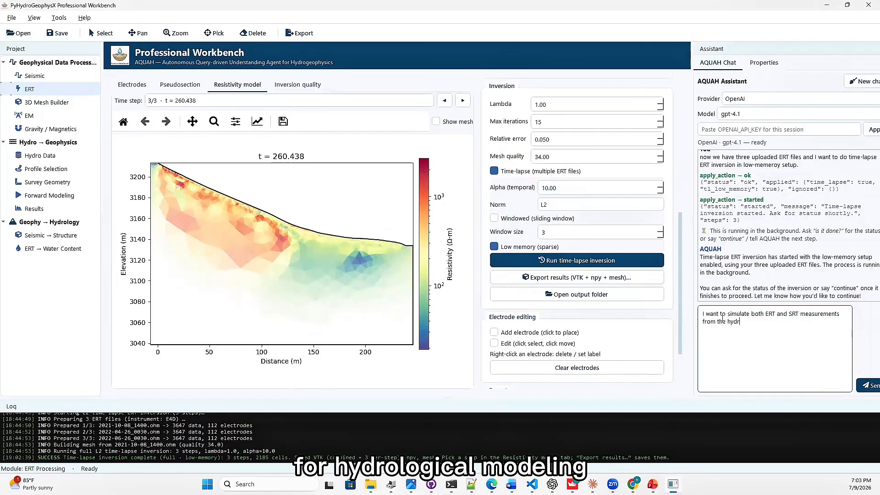
text(e hydrologic)
key(BackSpace)
key(BackSpace)
text(gic modleing)
key(BackSpace)
key(BackSpace)
key(BackSpace)
key(BackSpace)
key(BackSpace)
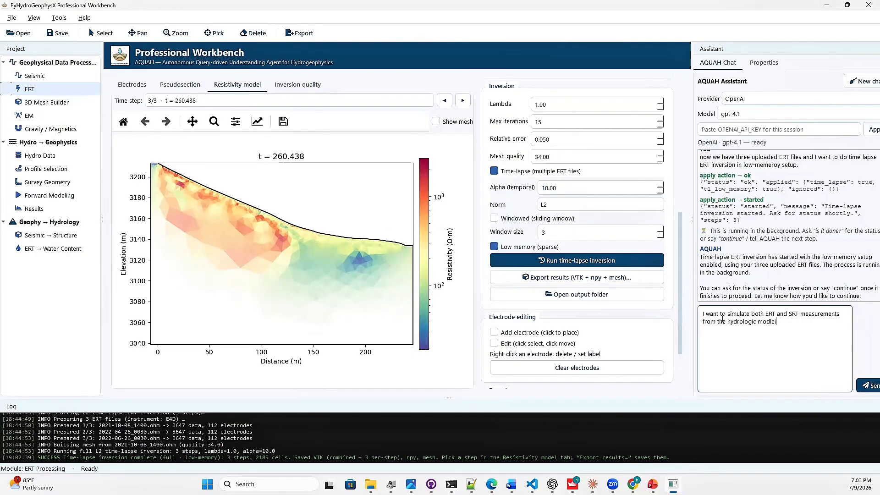
text(eling out)
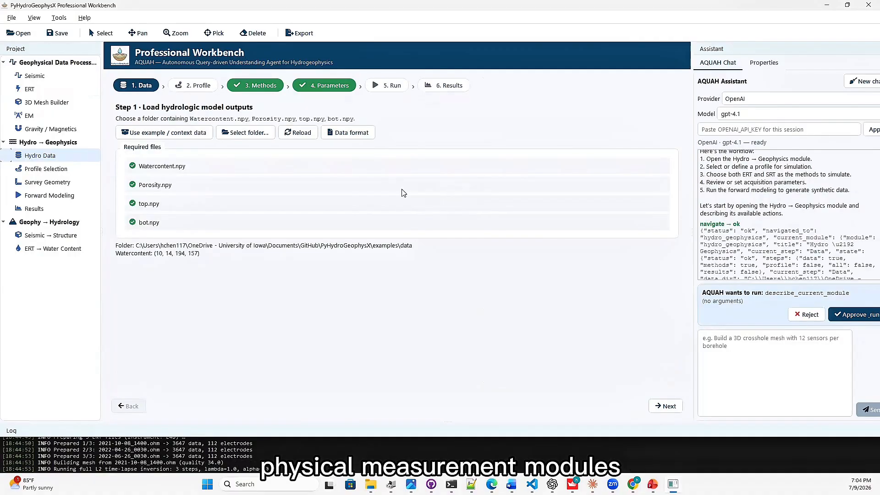
click(856, 315)
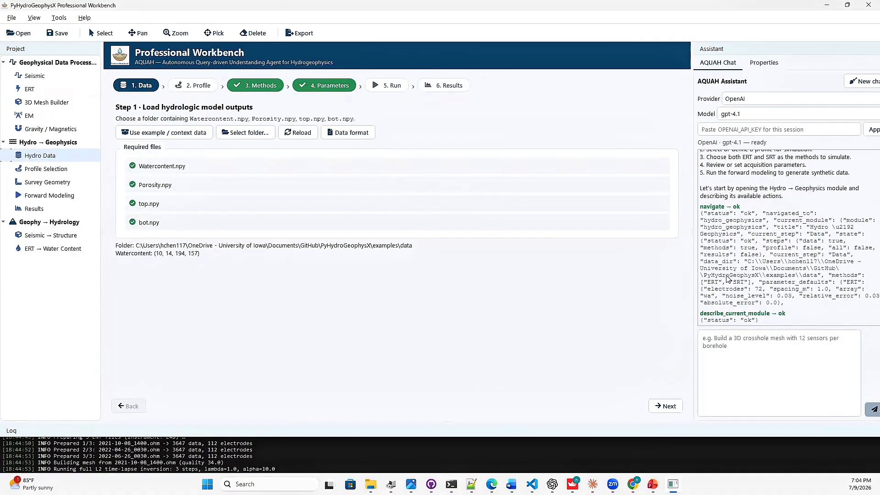
Widen the assistant panel and send the message "I want to pick profile from the map".
drag(697, 286, 677, 284)
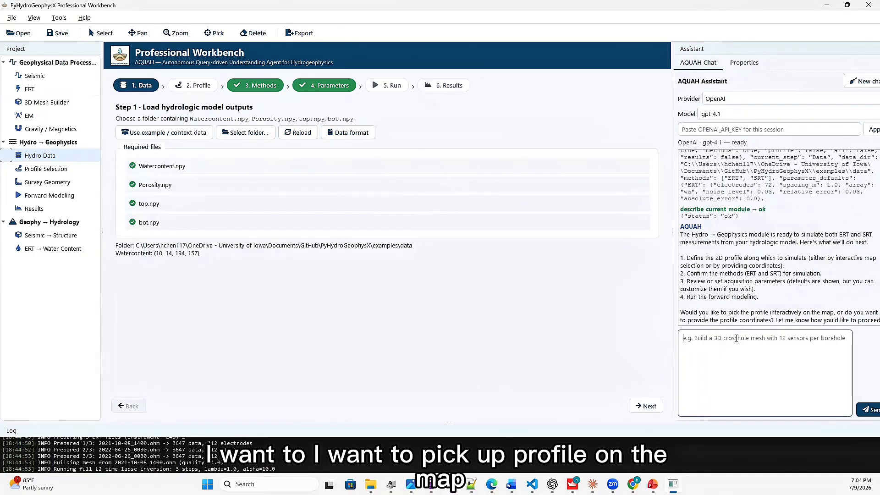
text(I want to pick)
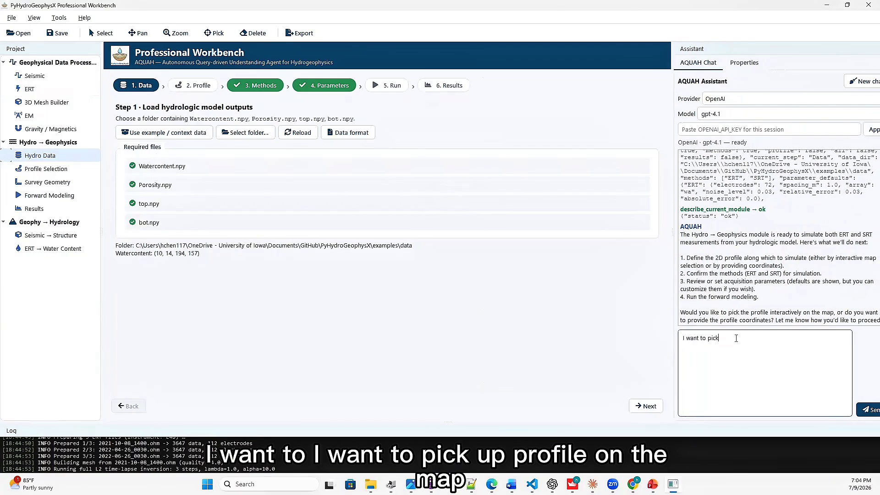
text( profile from the map)
key(Return)
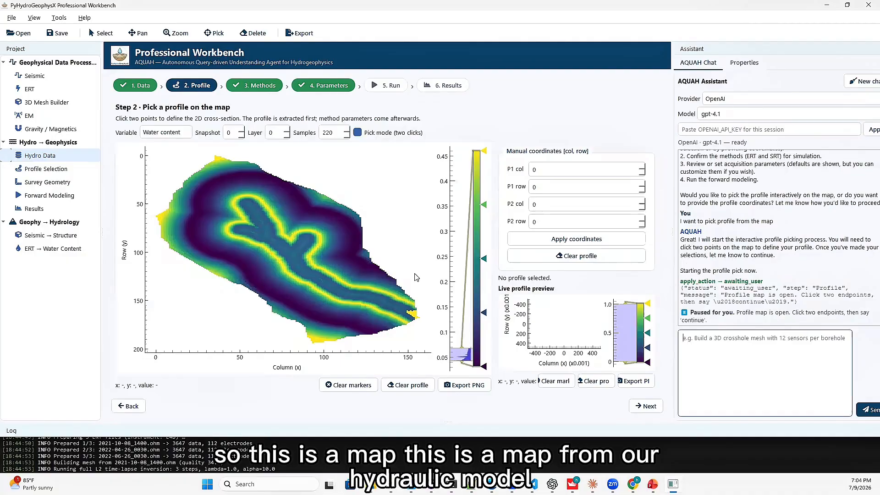
Pick a map profile from about (56, 135) to (97, 50), and have the assistant continue with the ERT and SRT methods.
click(249, 286)
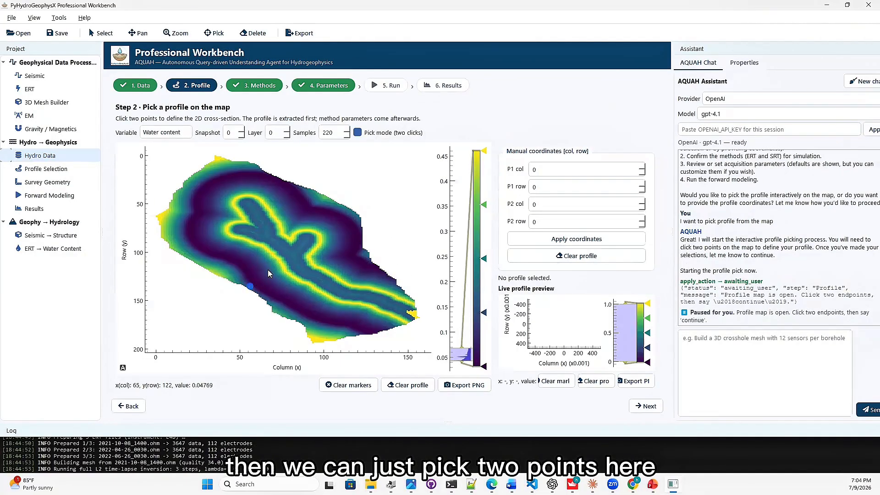
click(319, 204)
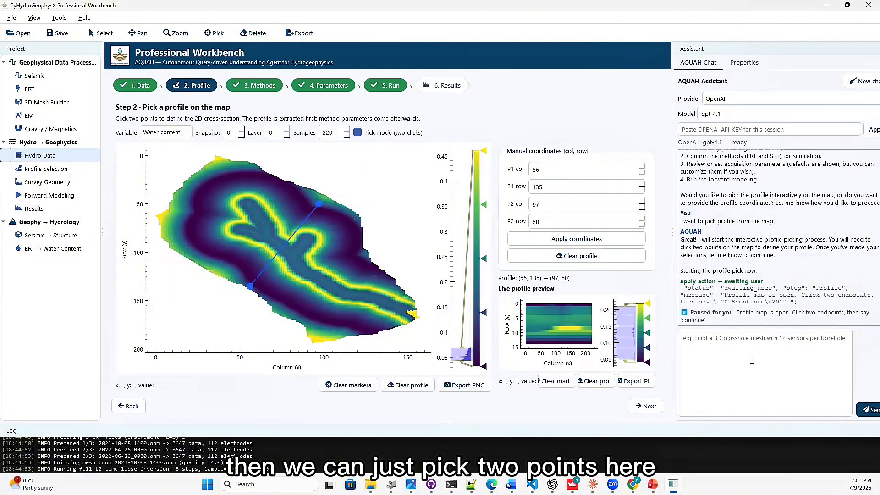
text(continu)
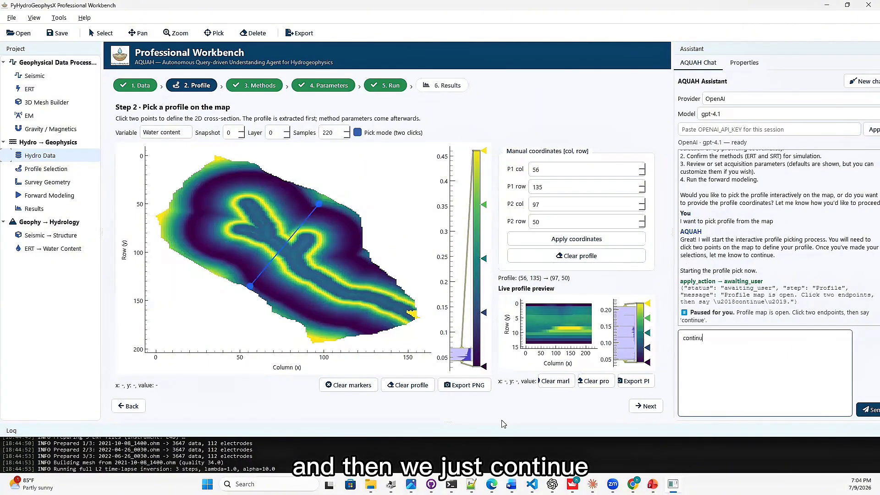
text(e)
key(Return)
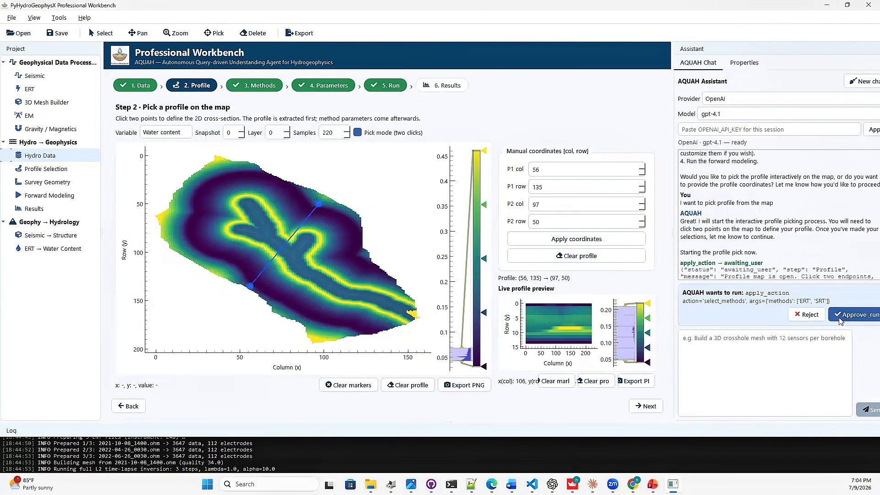
click(853, 315)
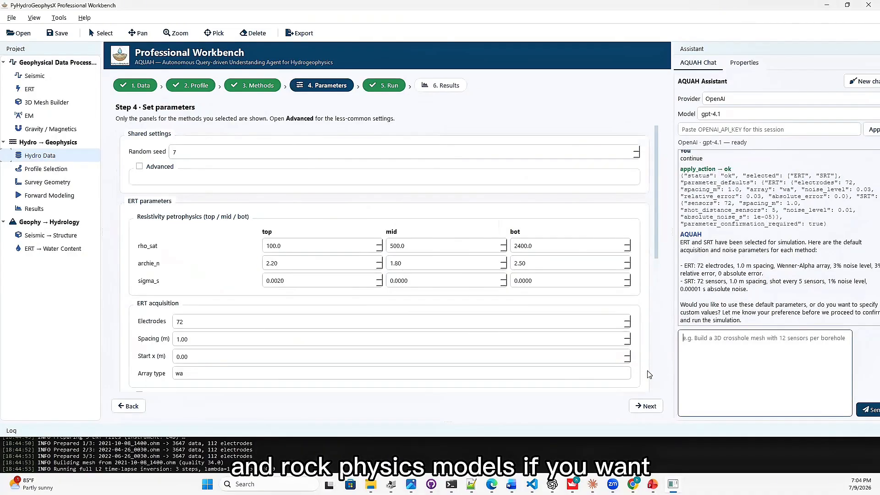
Have the assistant run the ERT and SRT simulation with the default parameters by sending "use default to continue".
text(u)
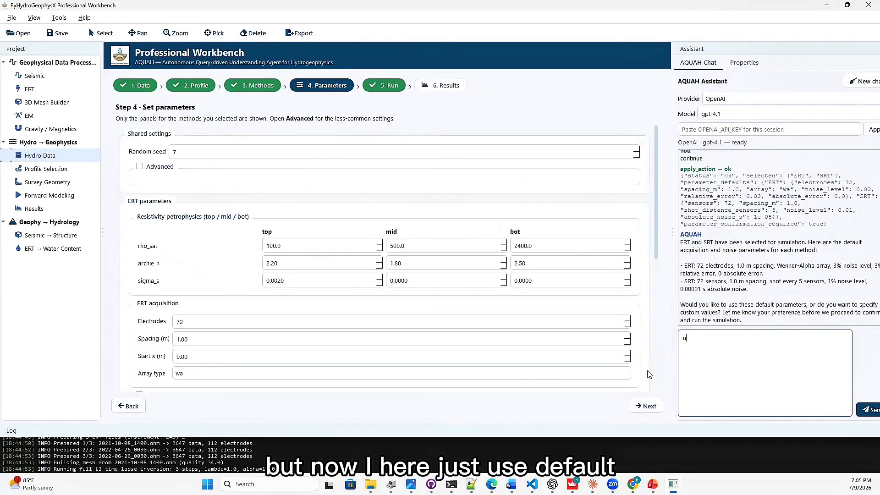
text(se default)
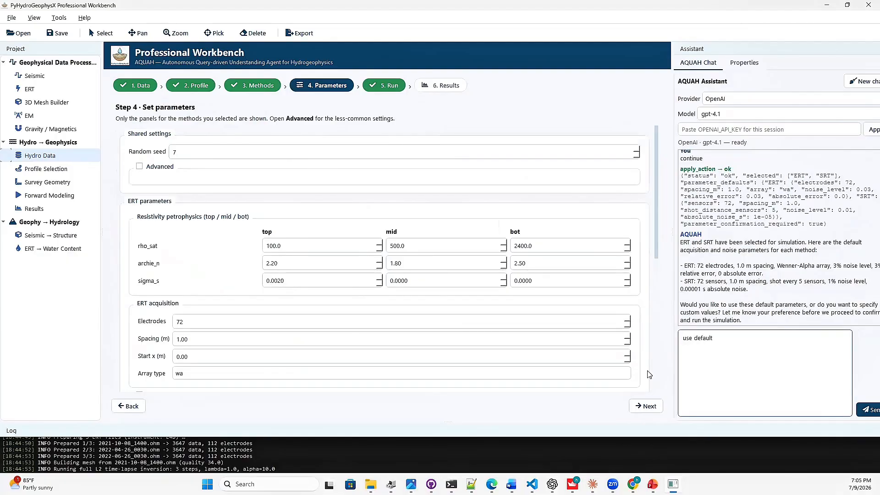
text( to continue)
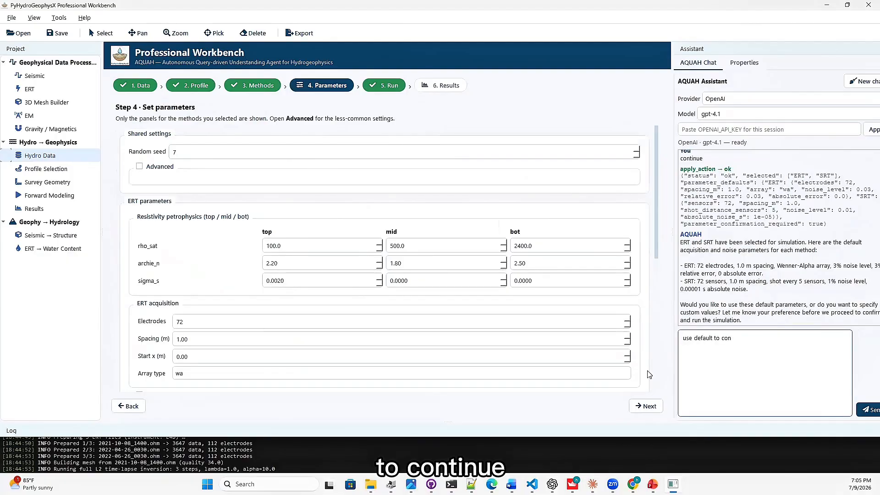
key(Return)
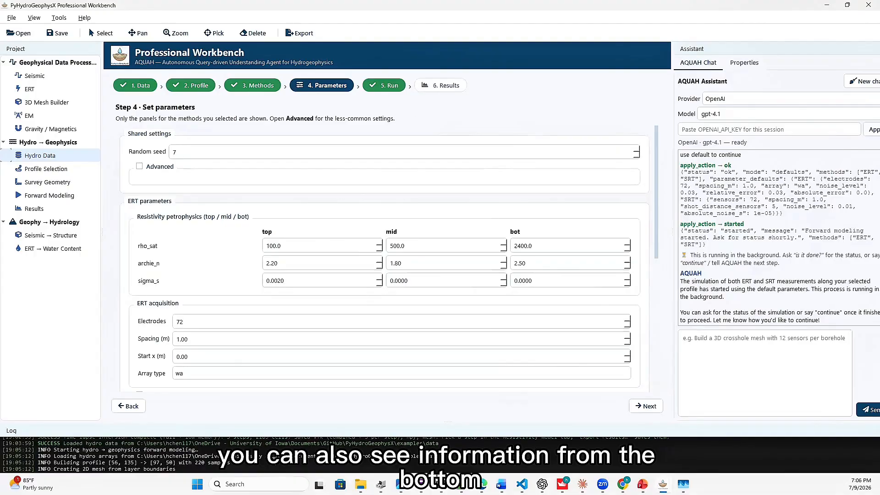
Highlight the forward-modeling messages in the log, and switch the simulation results to the Seismic (SRT) method.
mouse_move(118, 456)
mouse_down()
mouse_move(249, 456)
mouse_move(215, 469)
mouse_move(60, 444)
mouse_up()
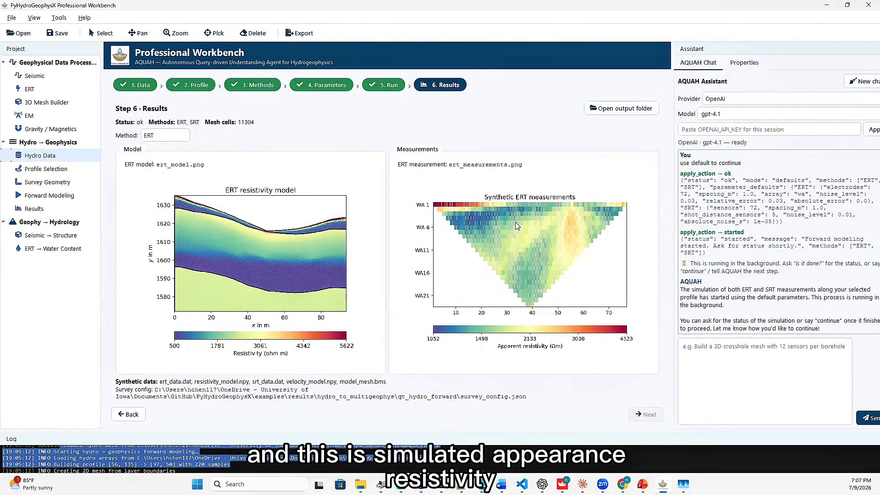
click(168, 136)
click(168, 149)
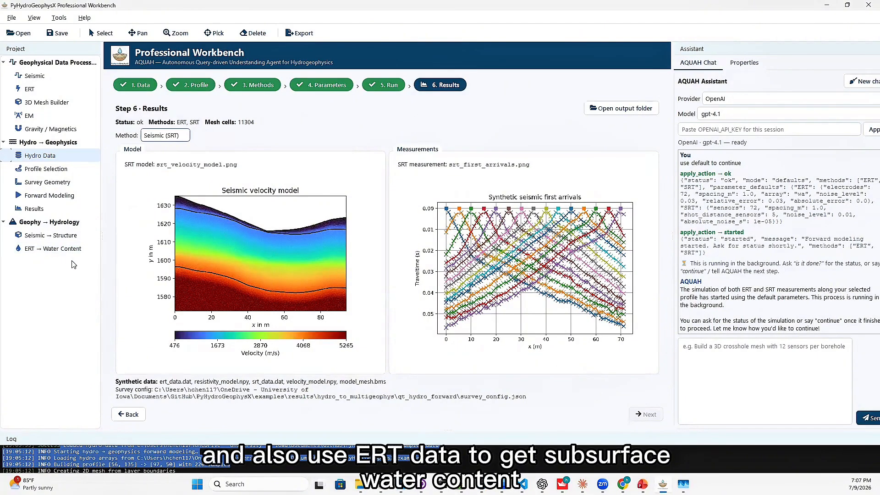
Generate a 3D mesh in the 3D Mesh Builder with the default survey geometry and Auto engine, and inspect it from another angle.
click(61, 107)
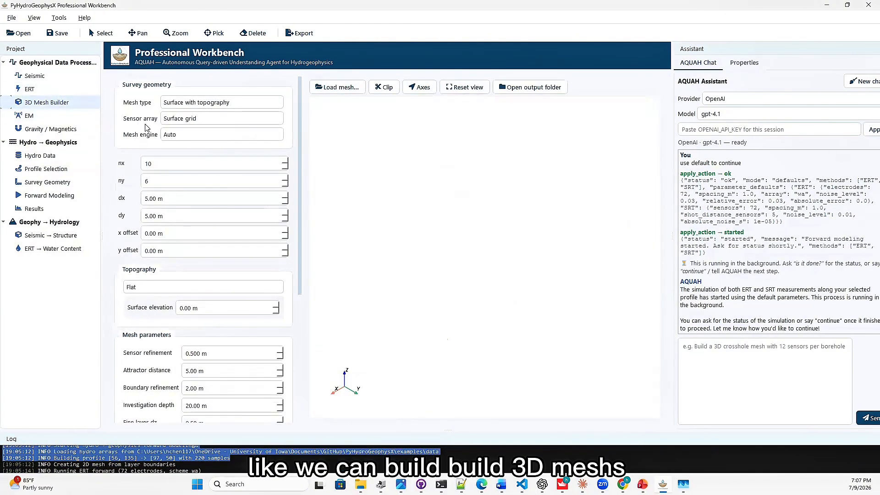
scroll(302, 227, down, 1)
scroll(303, 227, down, 7)
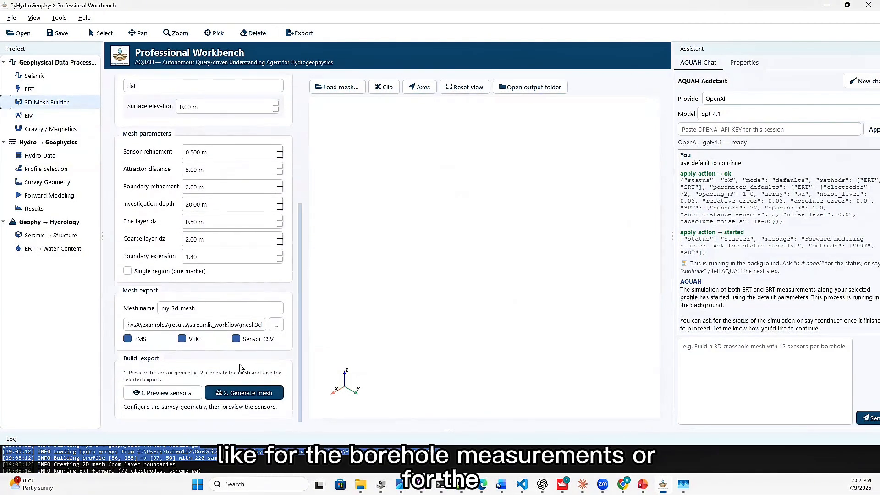
click(234, 392)
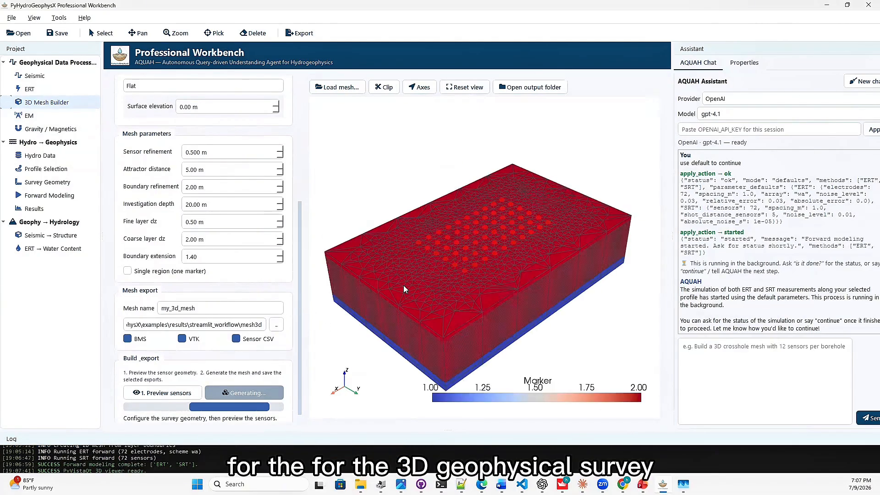
drag(417, 242, 395, 280)
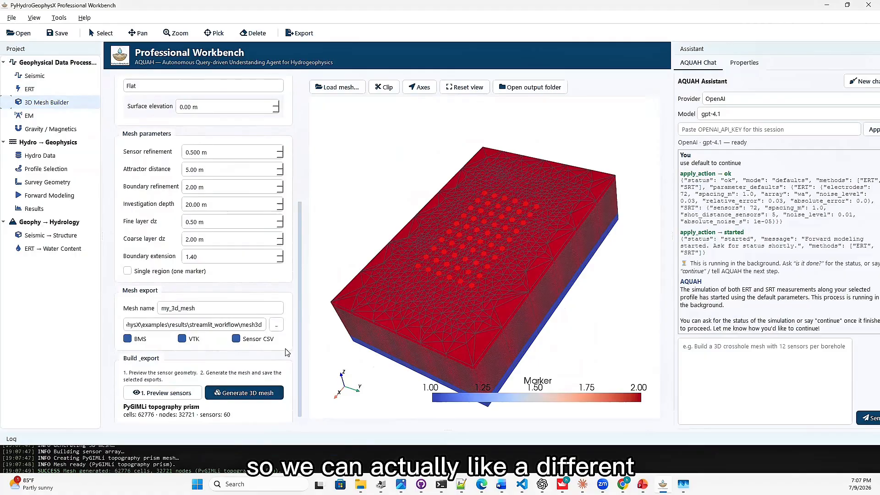
Change the mesh engine to Gmsh (tetrahedral), regenerate the 3D mesh, and inspect it from another angle.
scroll(295, 347, up, 5)
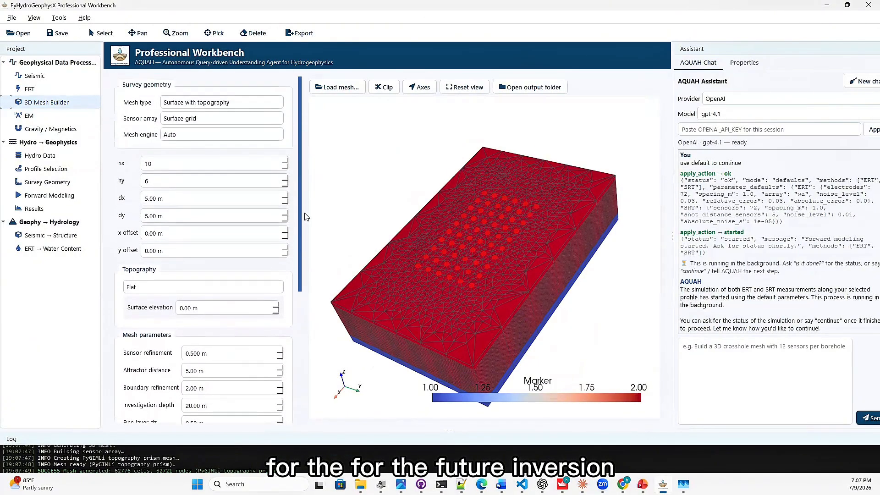
click(269, 136)
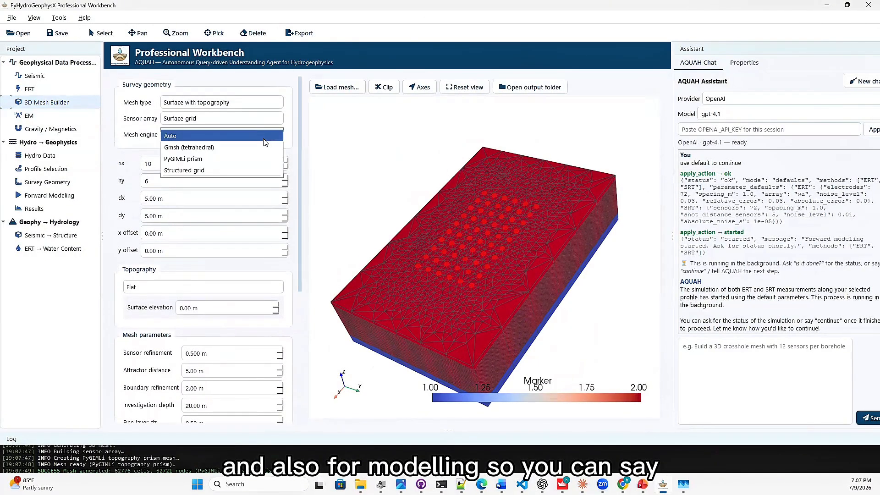
click(271, 147)
drag(298, 171, 298, 300)
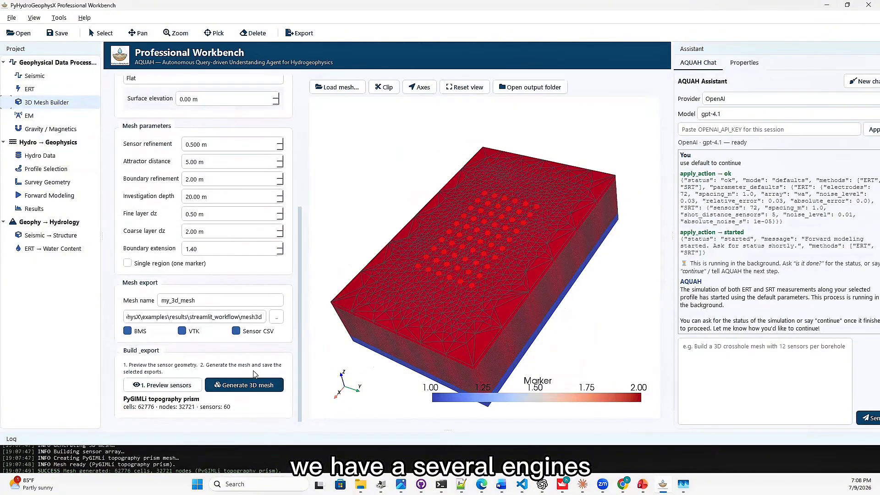
click(244, 385)
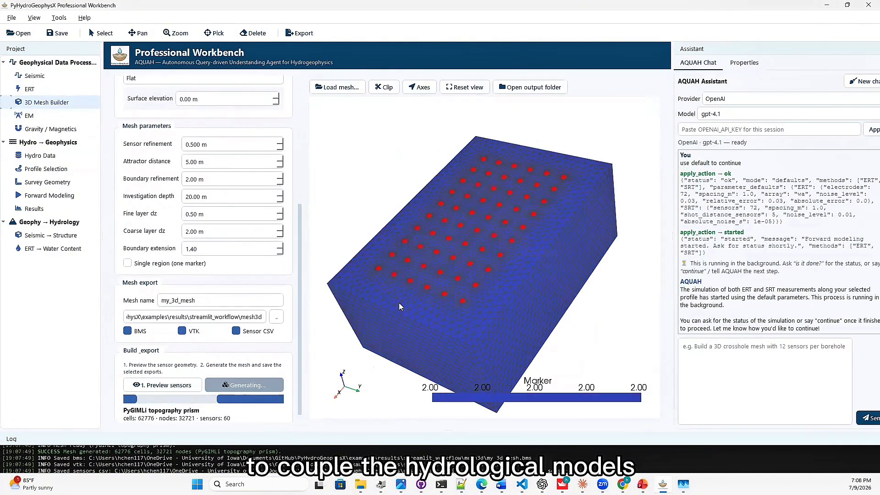
drag(399, 302, 346, 253)
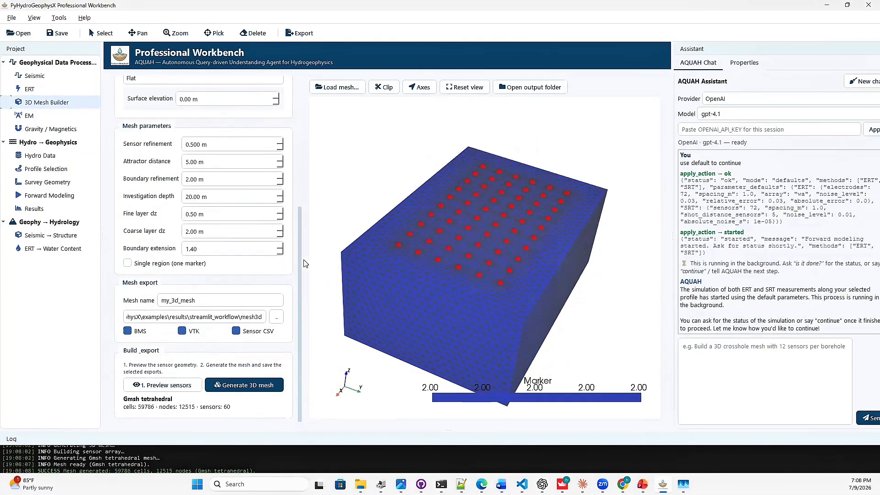